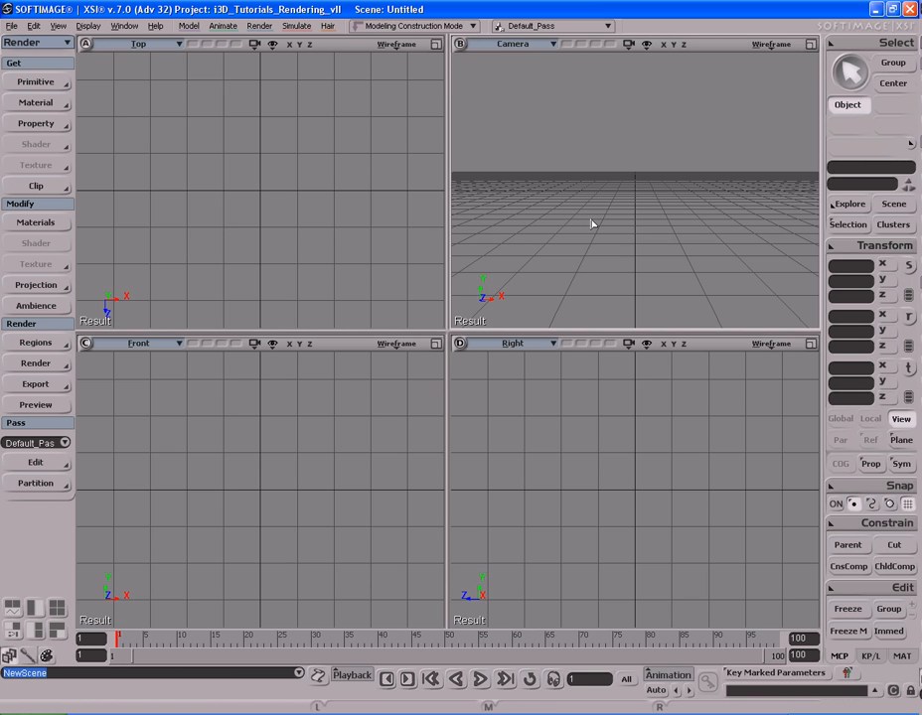
Load the scene IP_Caustics_START from the project's Scenes folder
key(ctrl+o)
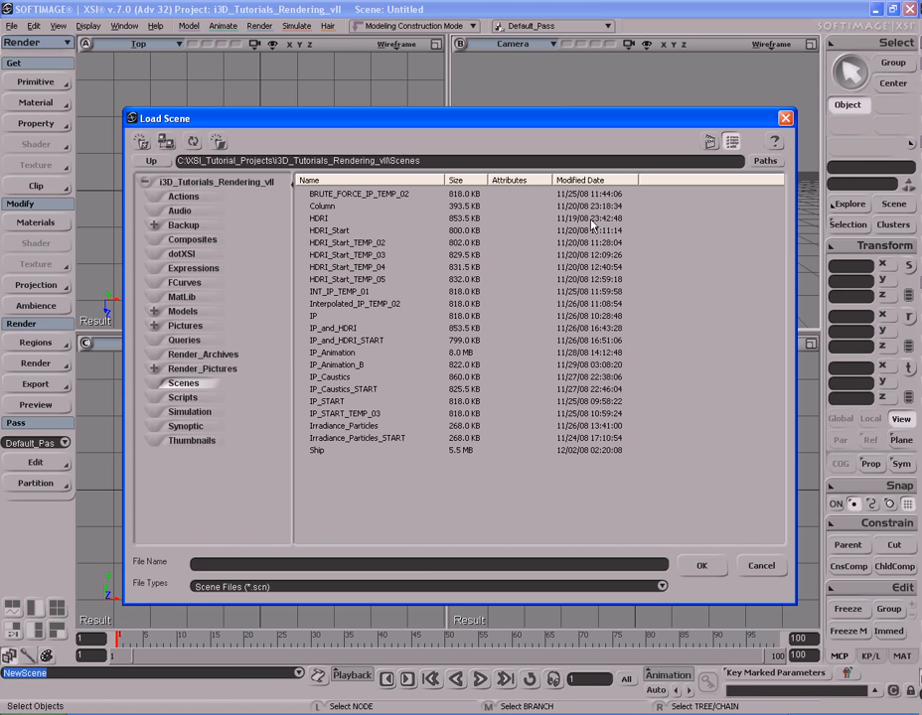
click(360, 389)
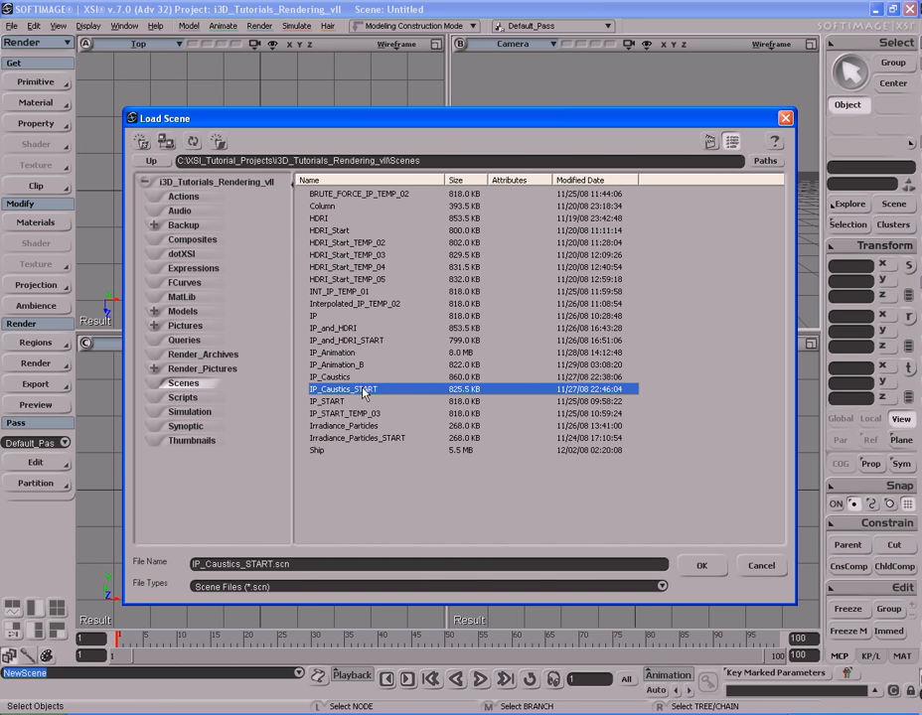
double_click(360, 390)
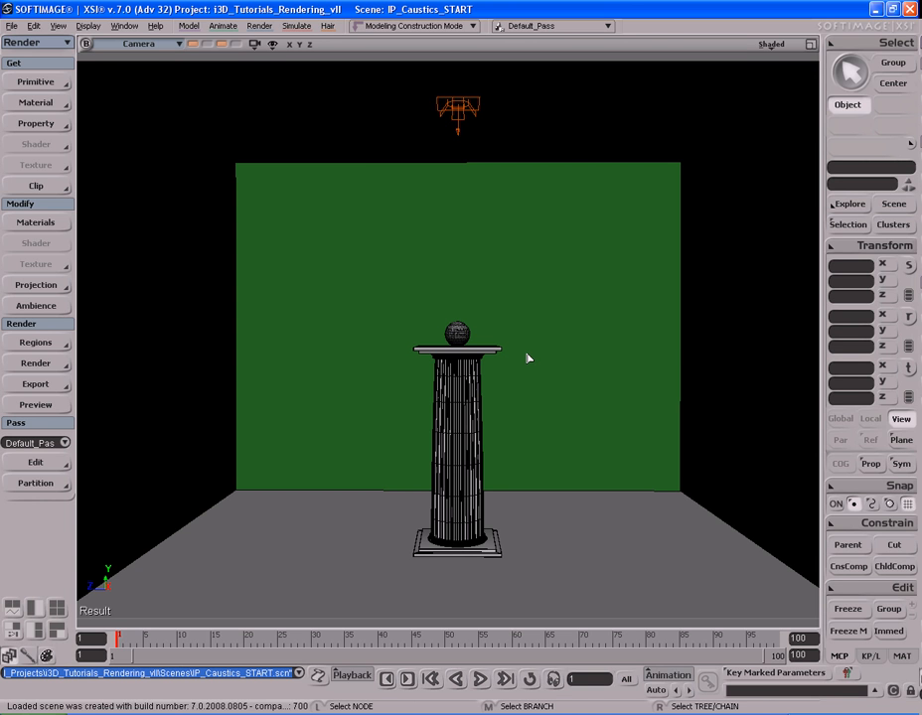
Preview-render the full room view, recall the stored close-up view of the sphere, and preview-render that too
key(shift+r)
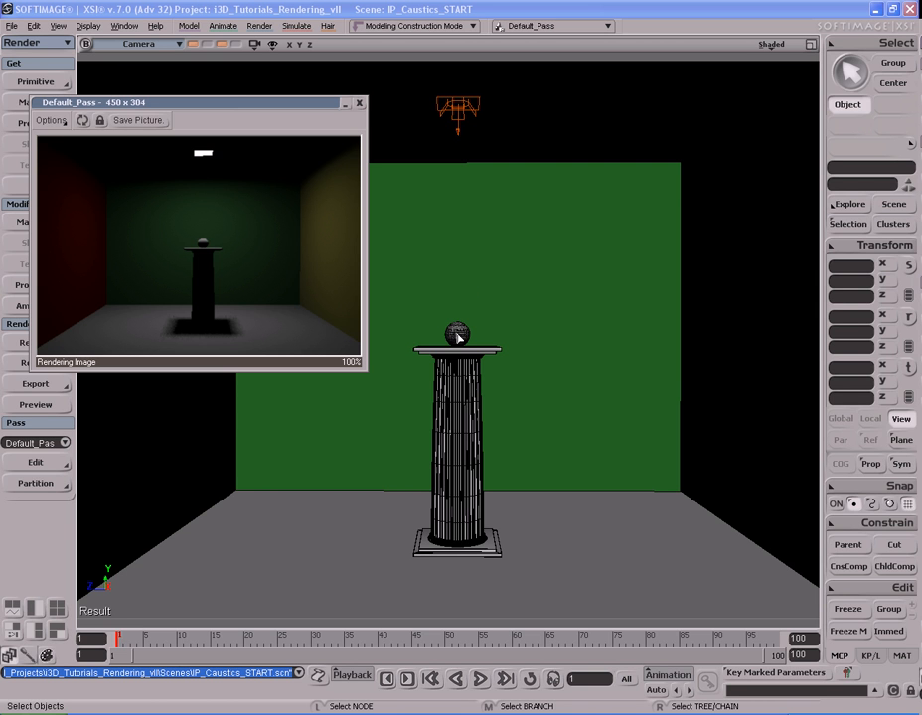
click(359, 103)
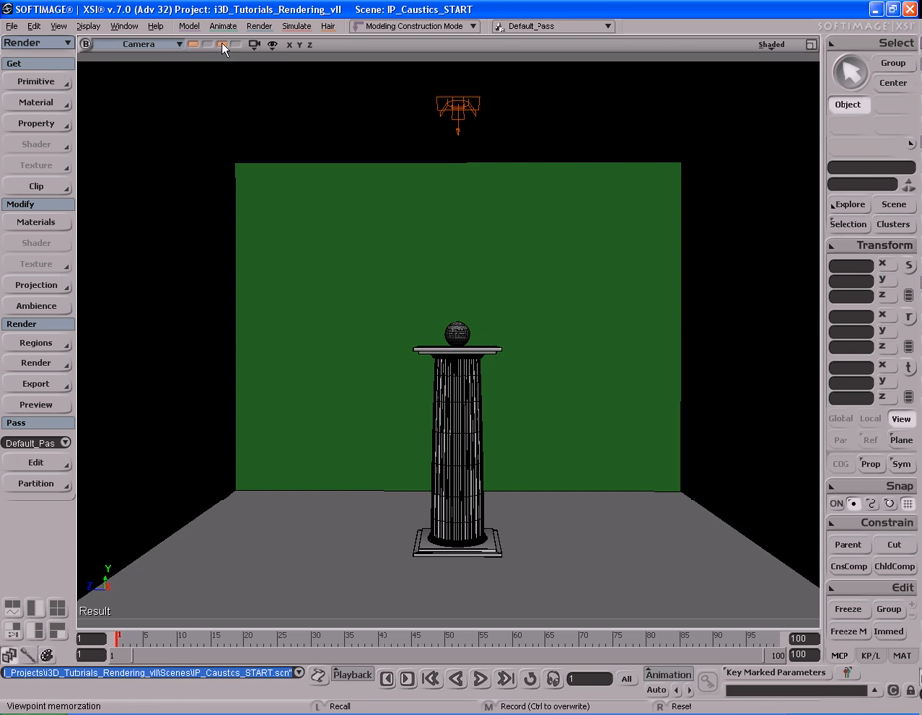
click(222, 46)
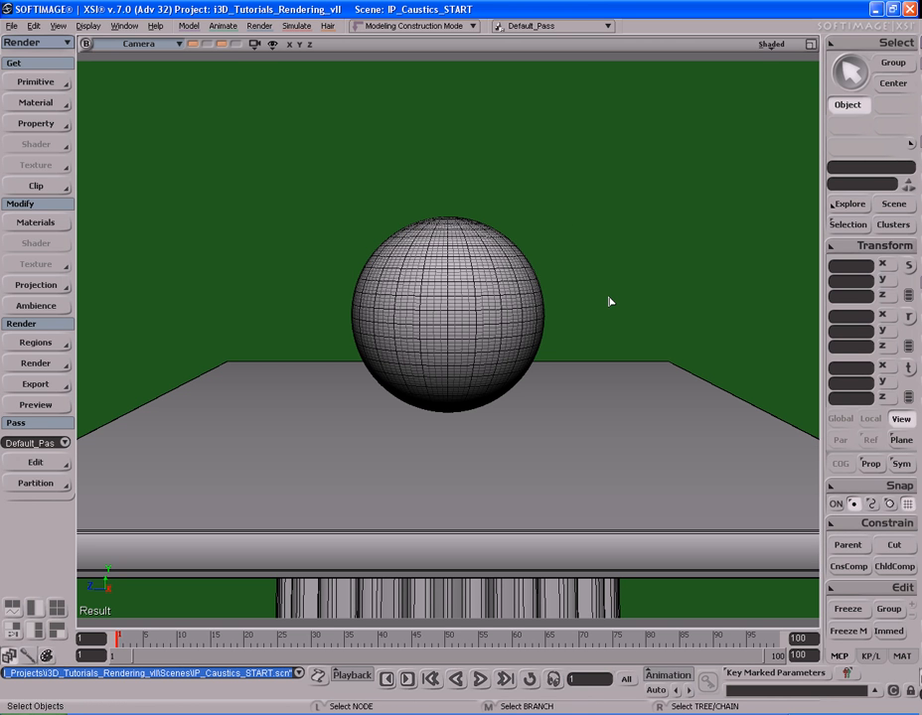
key(shift+q)
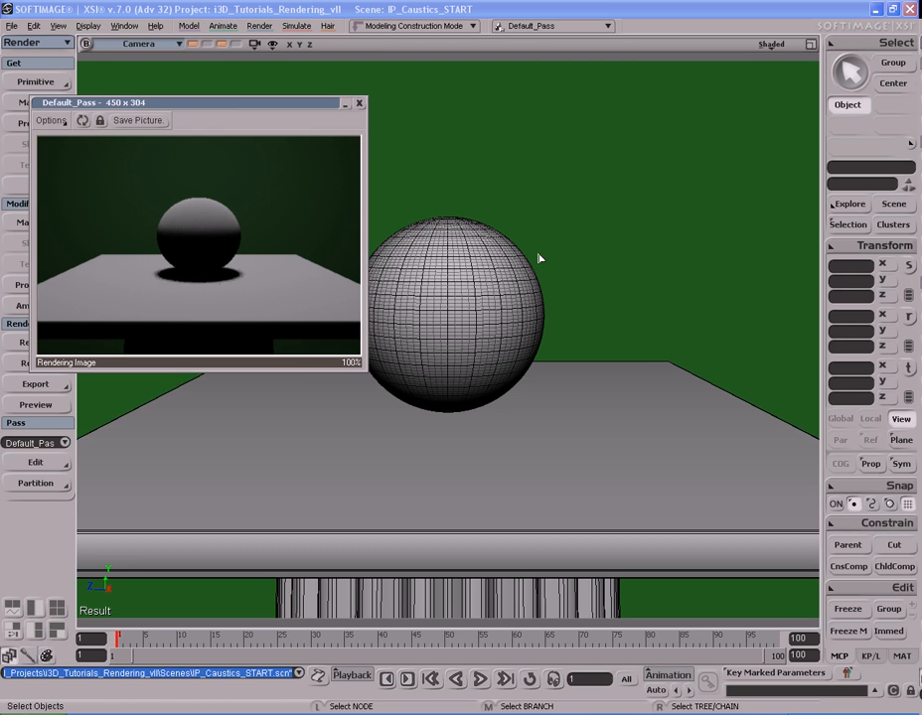
click(359, 103)
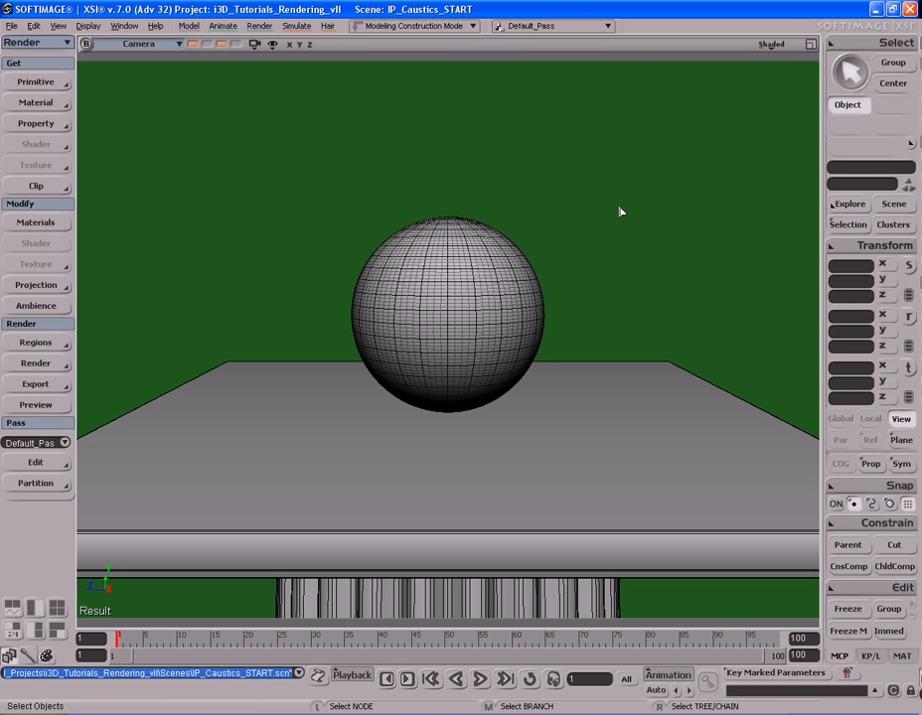
Enable caustics in the photon settings of the Light_Box light above the column
key(s)
drag(614, 147, 612, 284)
scroll(613, 288, down, 4)
key(s)
drag(584, 211, 589, 289)
right_drag(589, 289, 588, 263)
drag(585, 211, 576, 251)
scroll(580, 261, down, 4)
key(s)
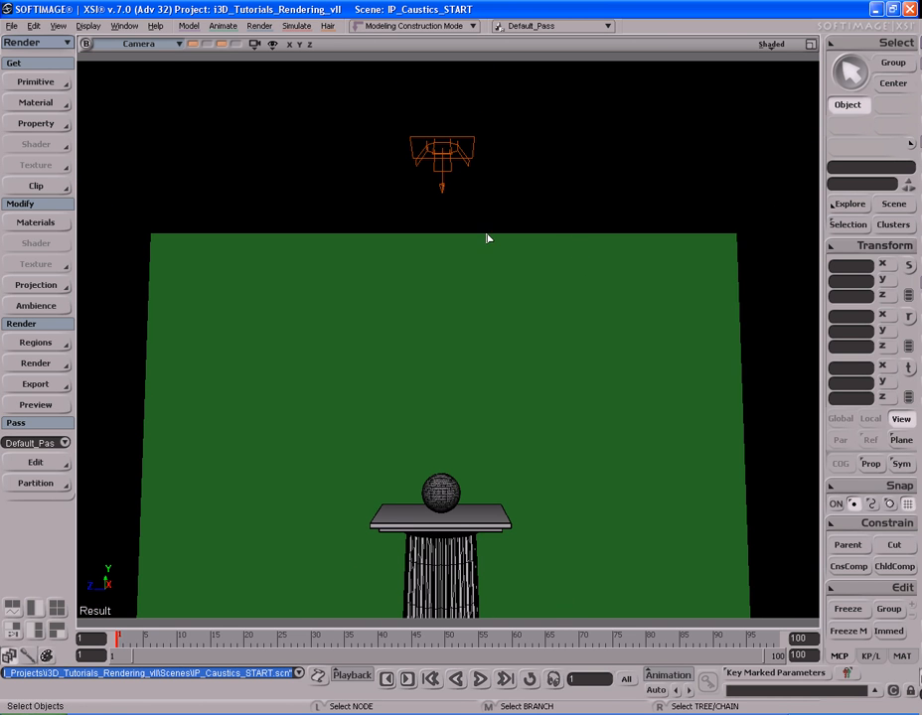
click(441, 151)
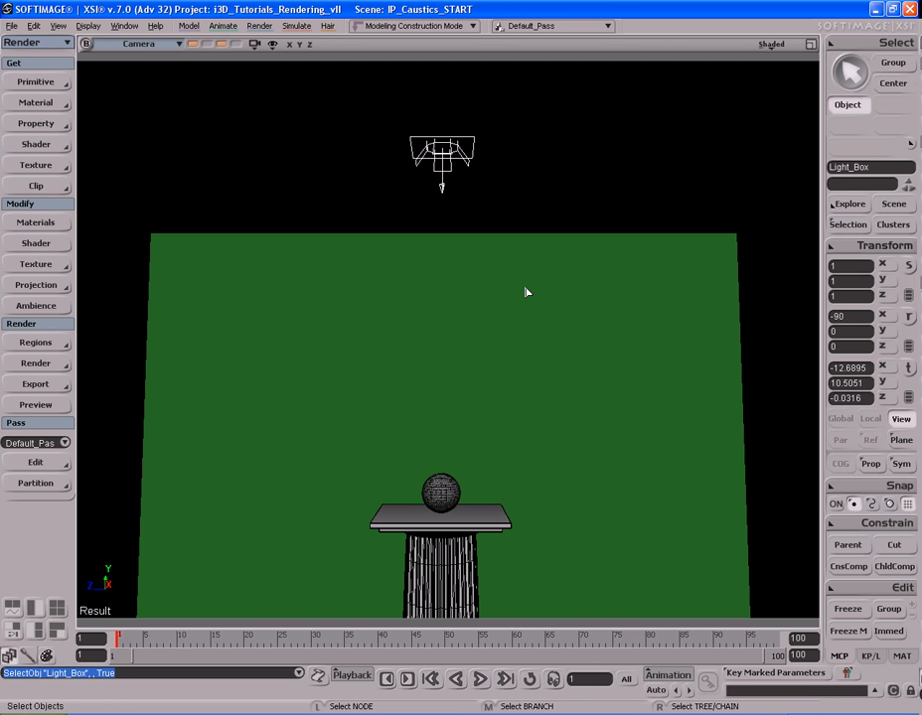
key(Return)
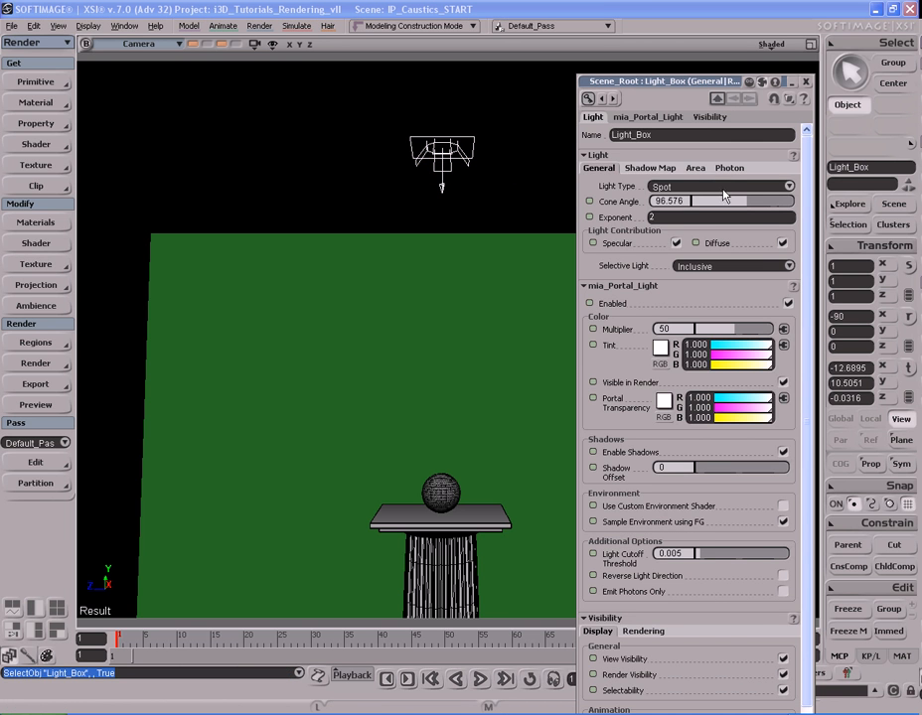
click(728, 169)
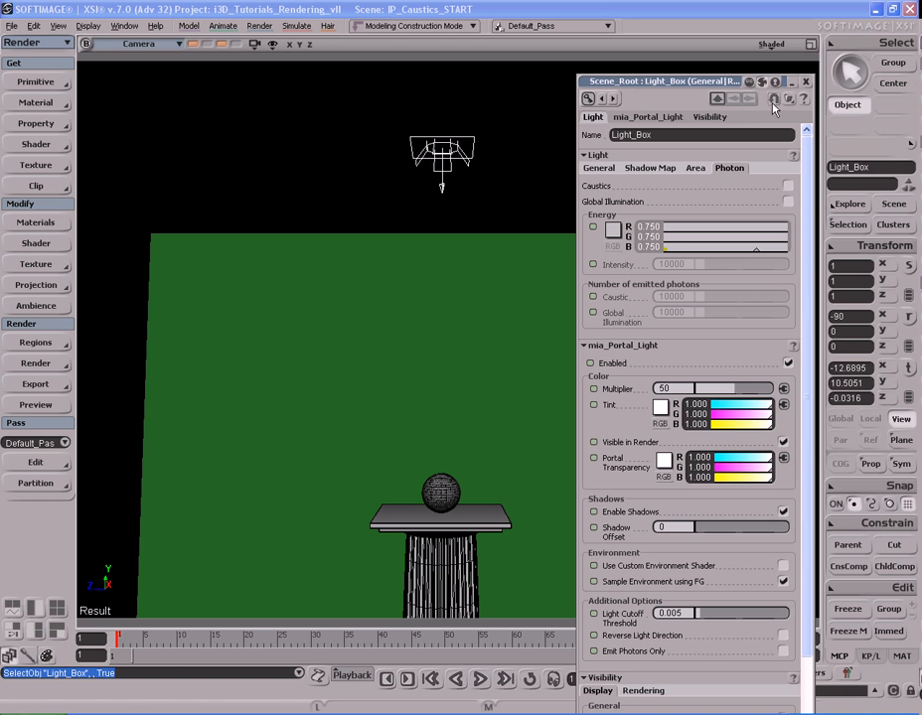
click(788, 187)
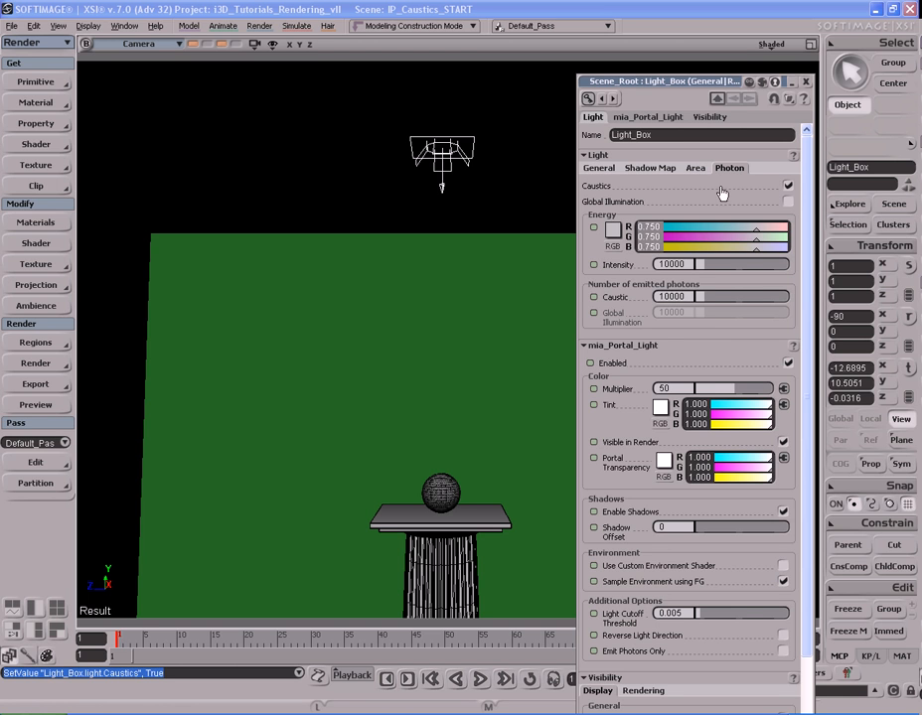
Review Light_Box's photon energy colour, intensity and number of emitted caustic photons, and collapse its properties
click(613, 229)
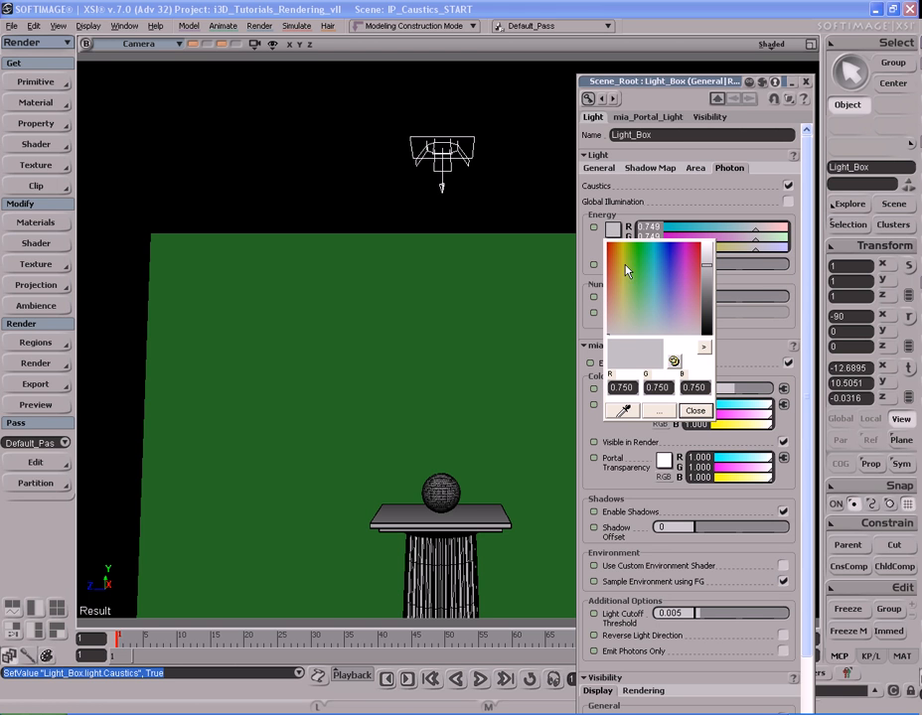
click(695, 411)
click(672, 264)
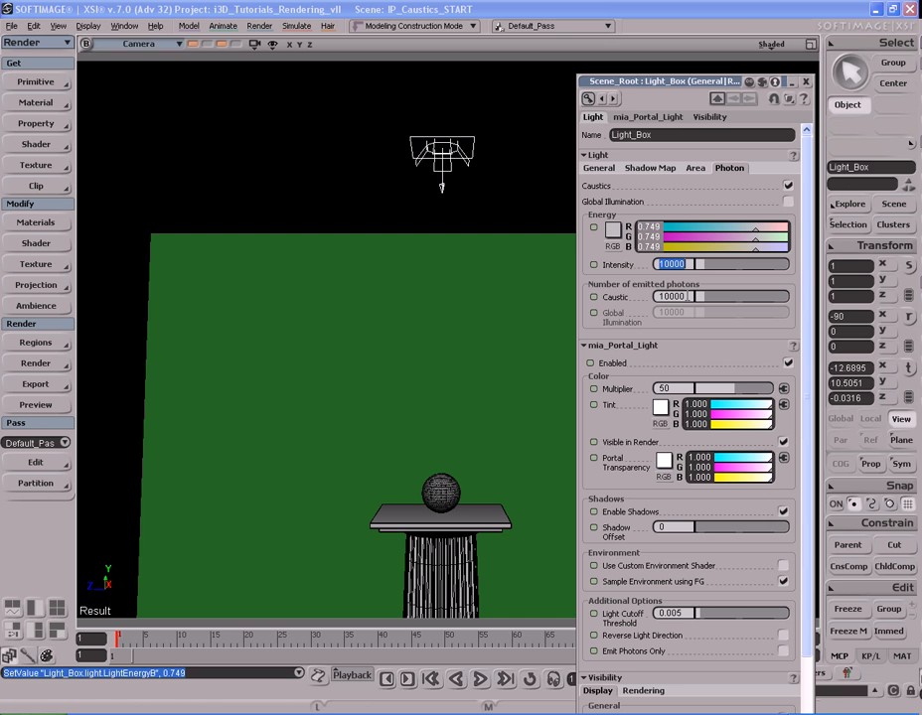
click(690, 296)
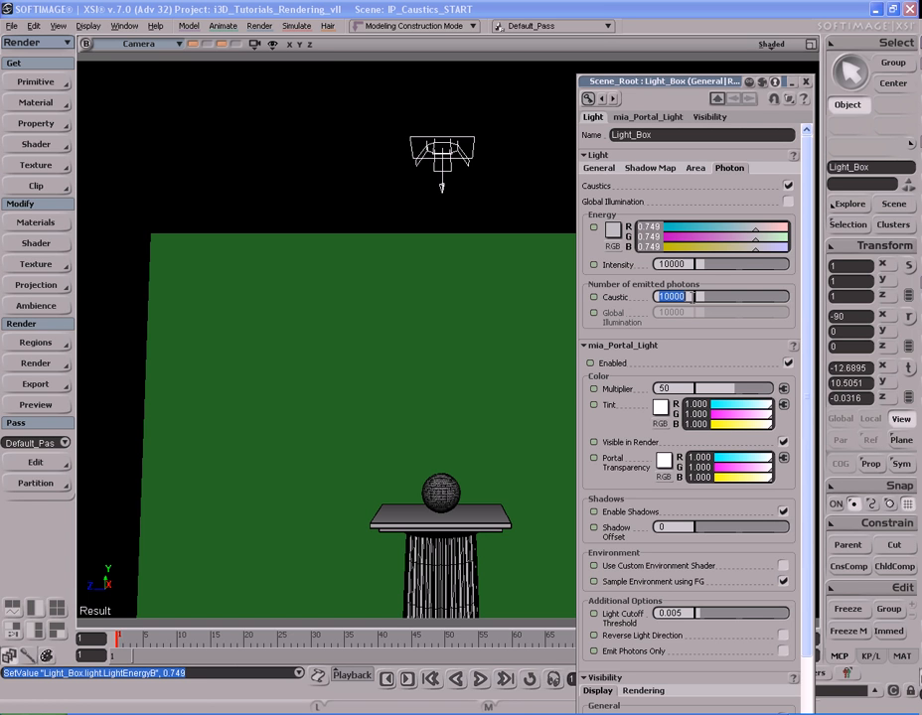
double_click(700, 83)
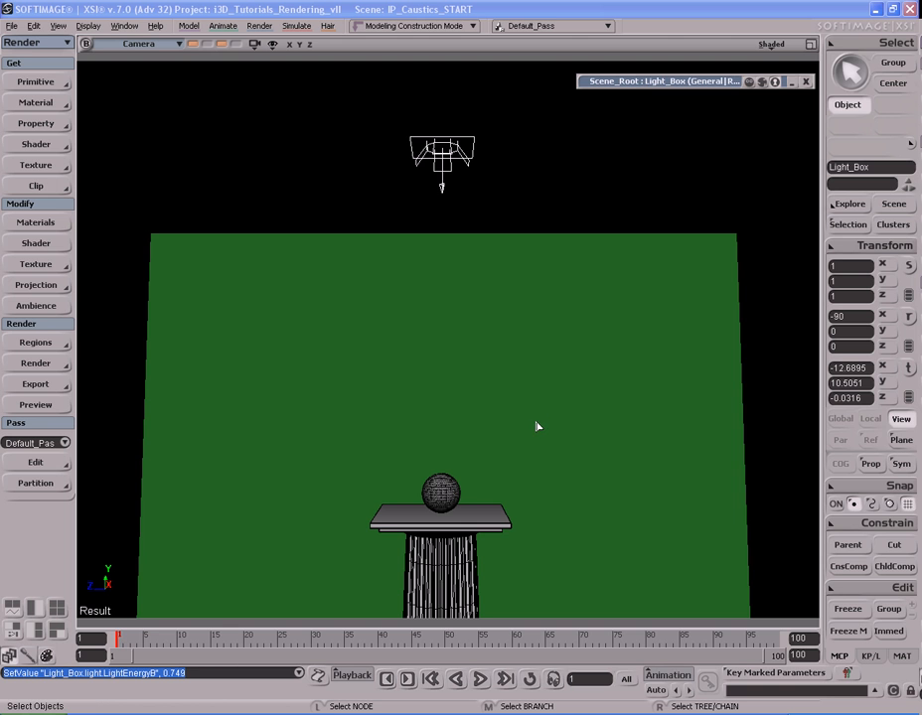
Return to the stored close-up view and apply an Architectural material to the sphere on the column
key(f)
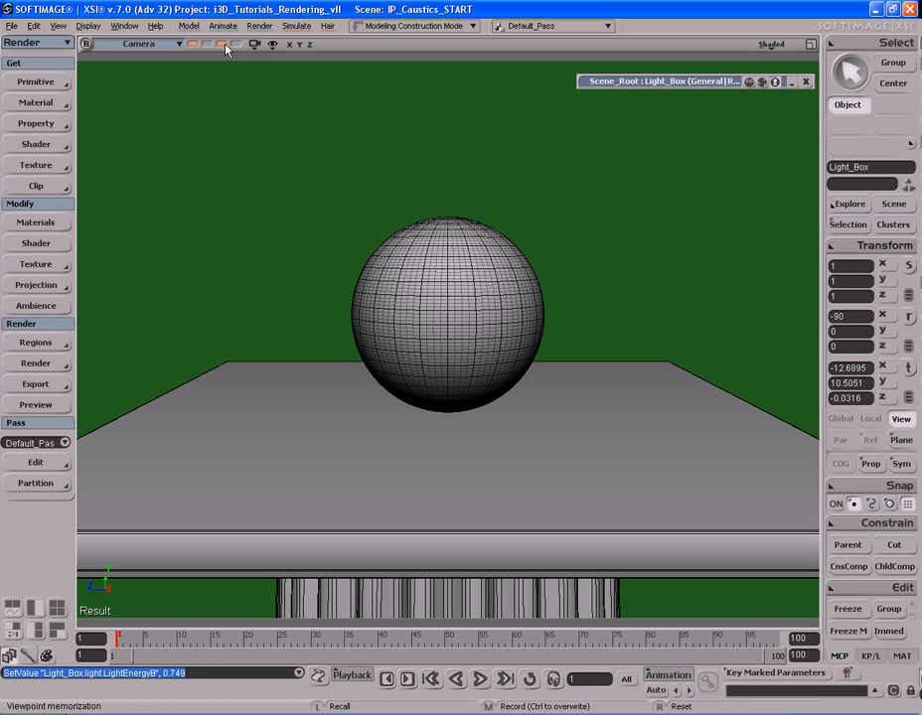
click(458, 319)
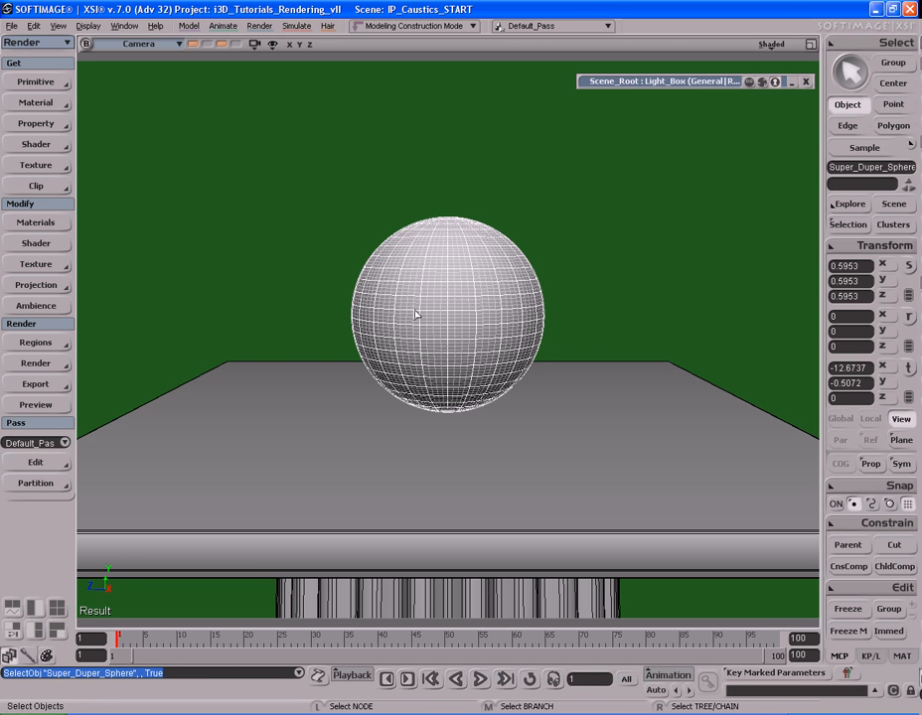
click(42, 105)
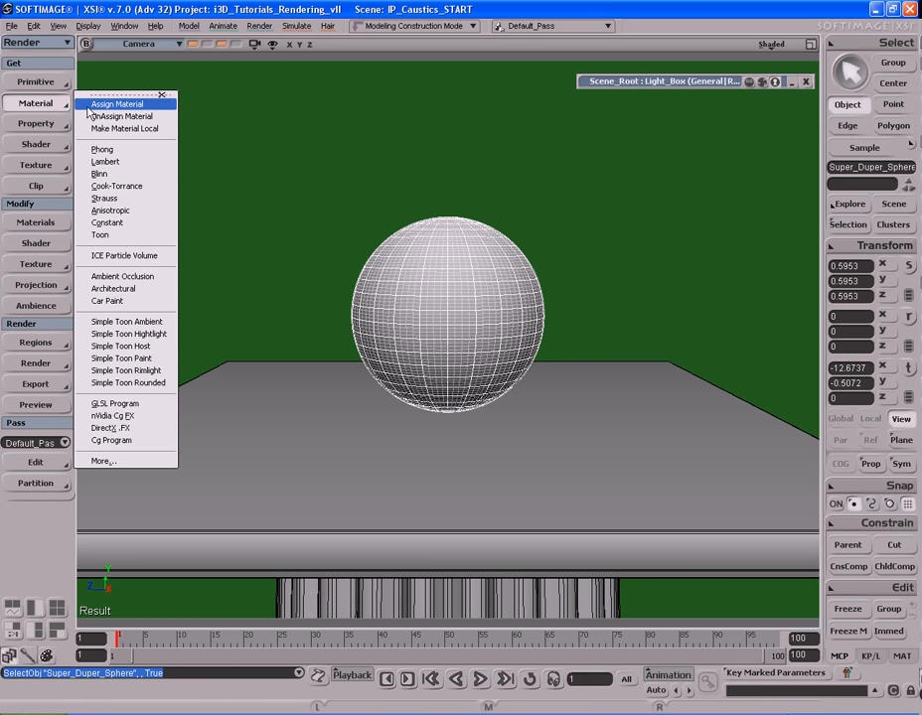
click(112, 288)
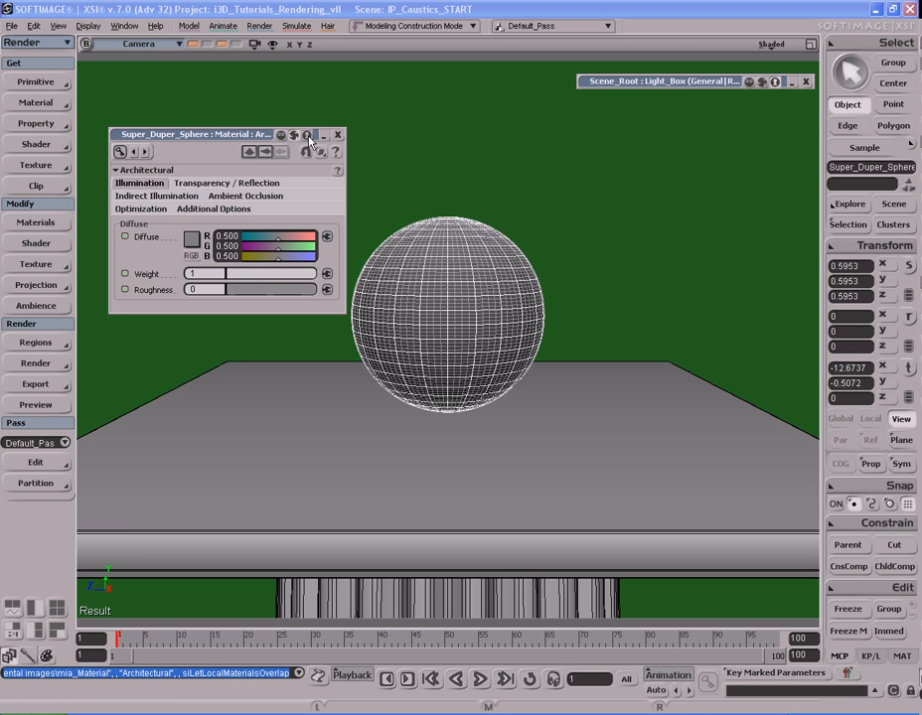
drag(239, 134, 242, 103)
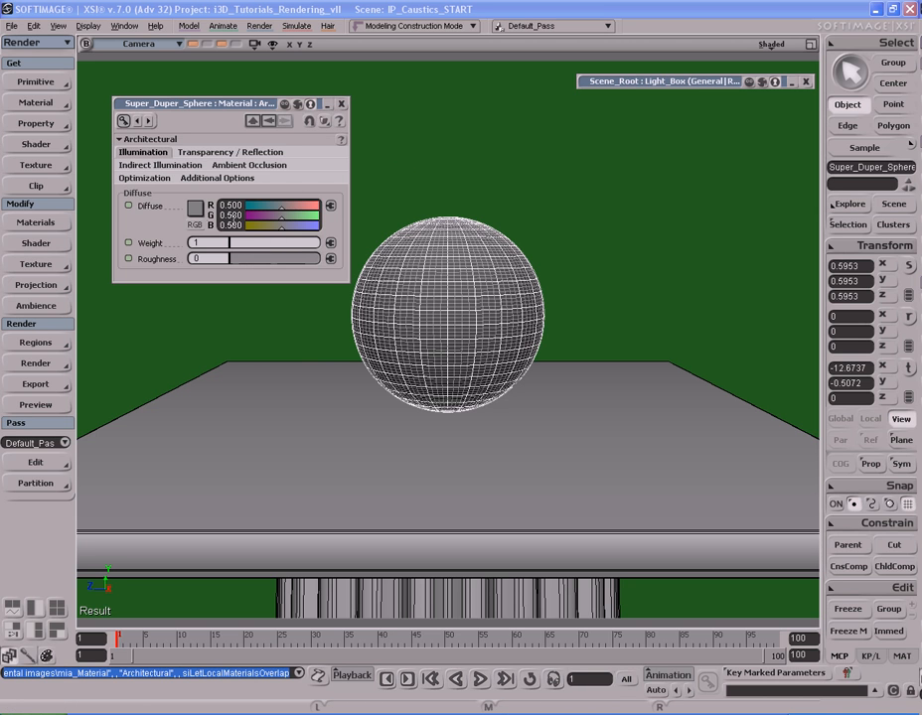
Set the diffuse colour of the sphere's Architectural material to black (0, 0, 0)
click(196, 211)
drag(290, 271, 285, 412)
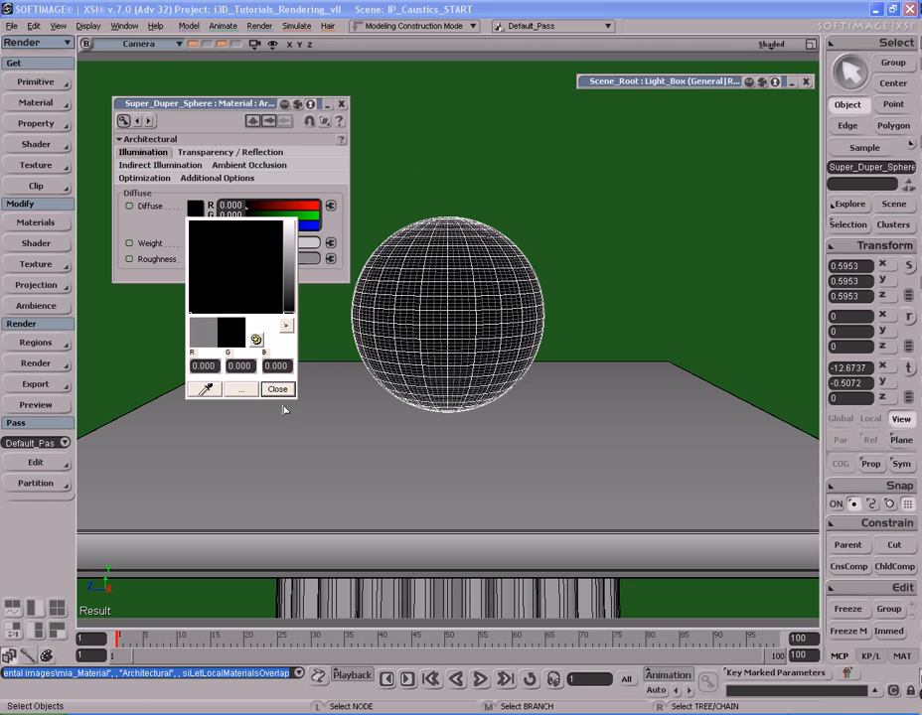
click(278, 390)
Raise the refraction transparency of the sphere's Architectural material to 1
click(208, 153)
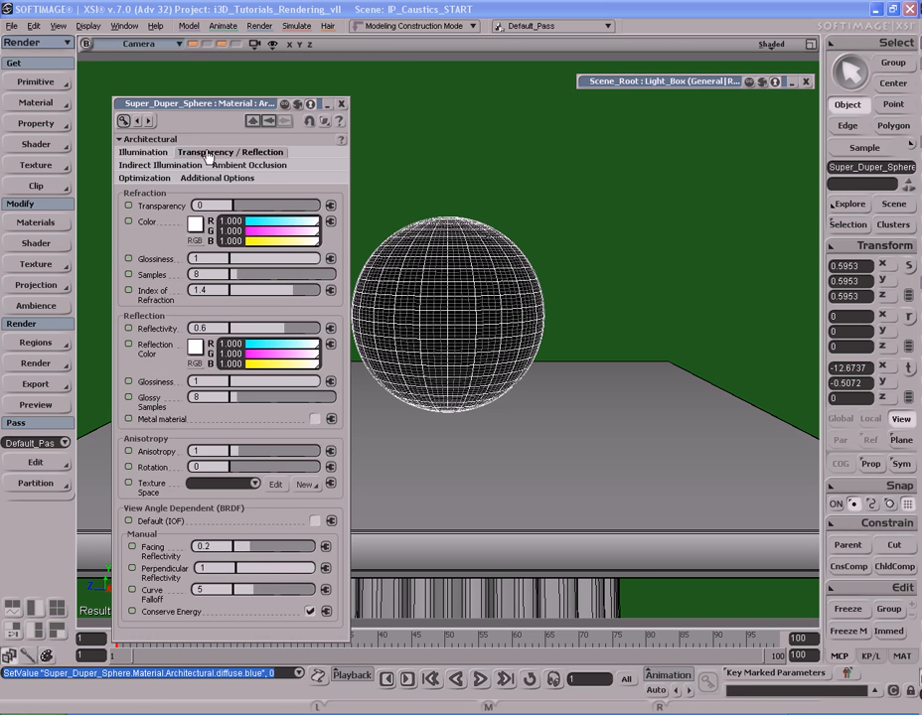
drag(151, 106, 196, 69)
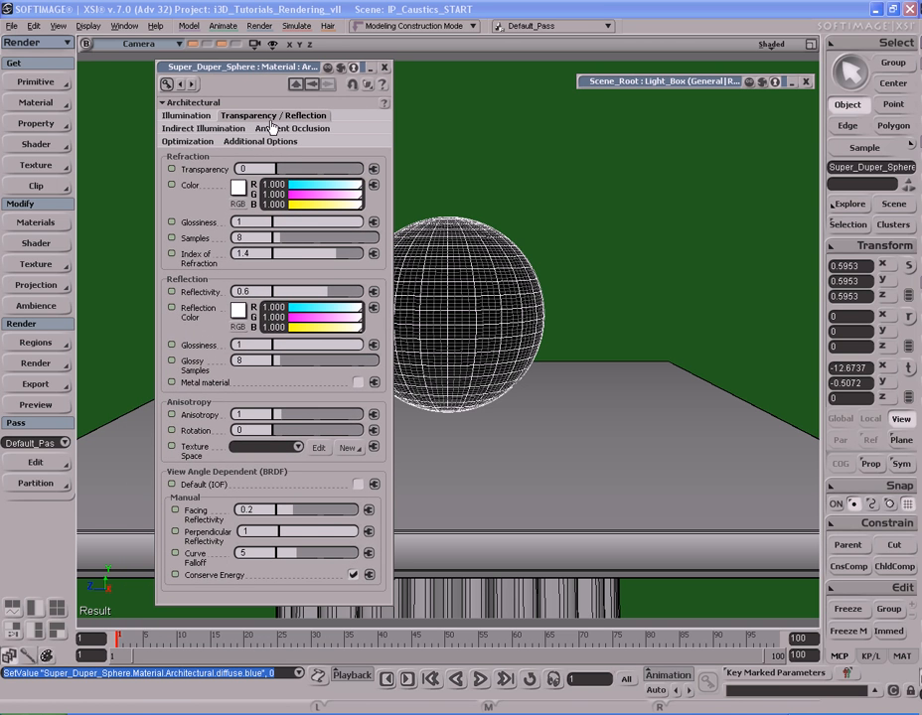
drag(283, 171, 338, 171)
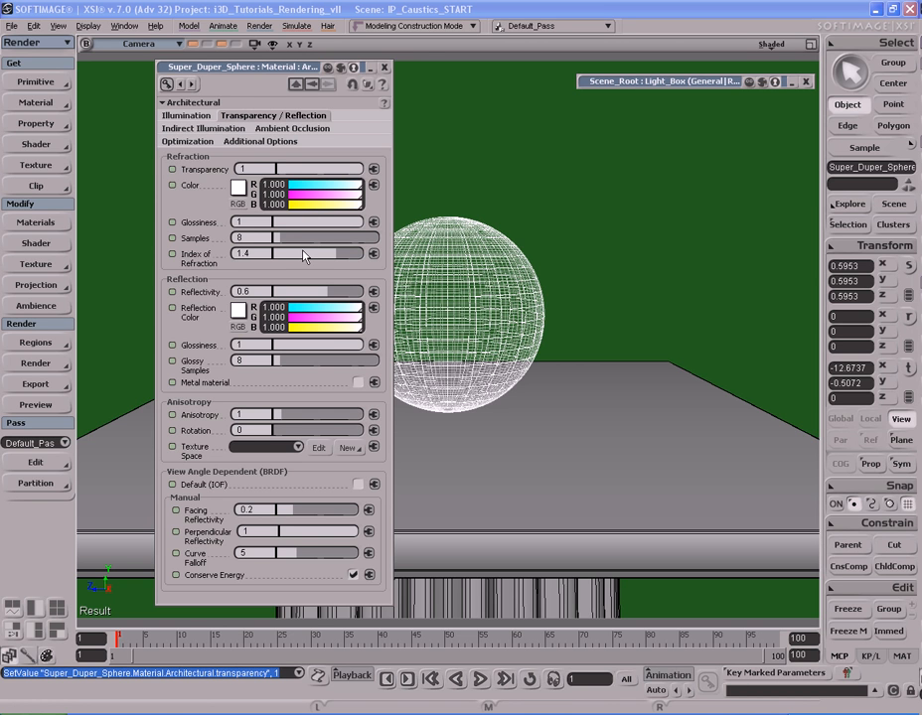
Set the sphere material's index of refraction to 1.52 and enable the Default (IOF) option for view-angle-dependent reflectivity
click(268, 255)
text(1.52)
key(Return)
click(358, 484)
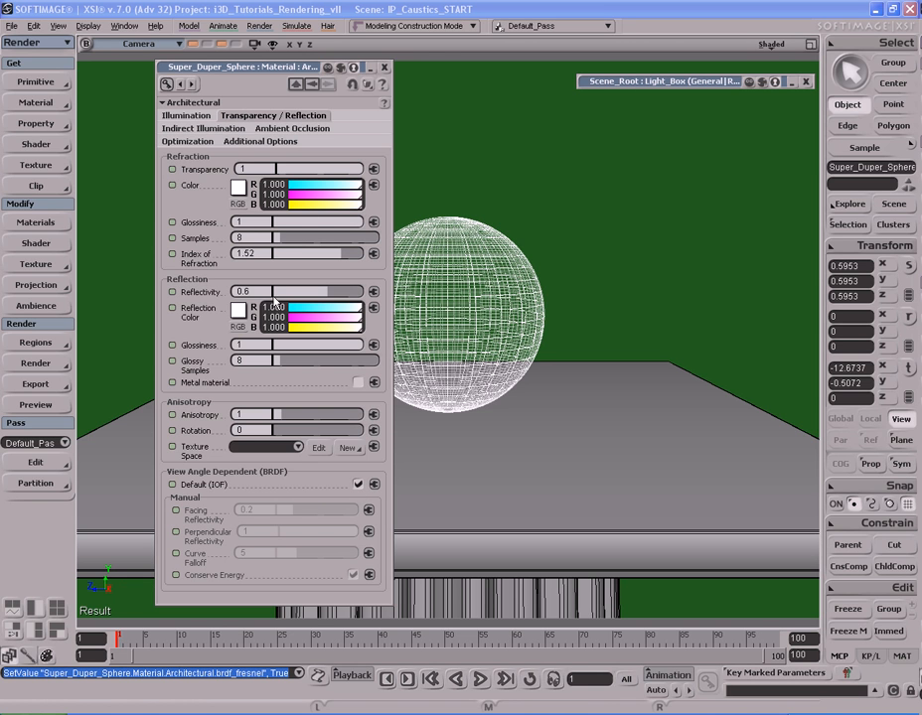
click(258, 255)
Disable Turn Off Visible Area Light Highlights for the sphere's material and preview-render the close-up view
click(257, 142)
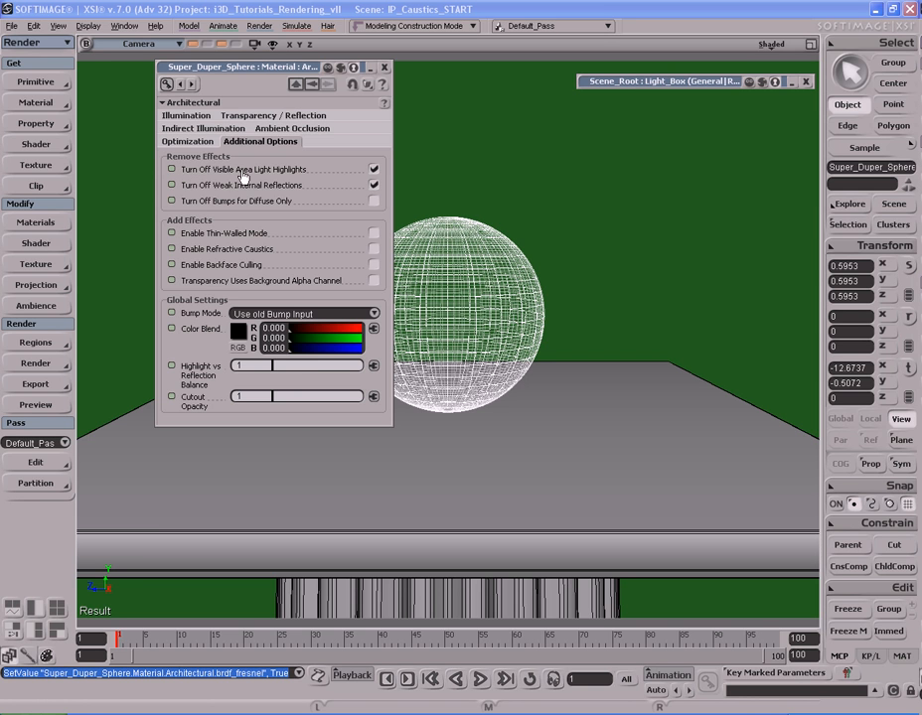
click(373, 170)
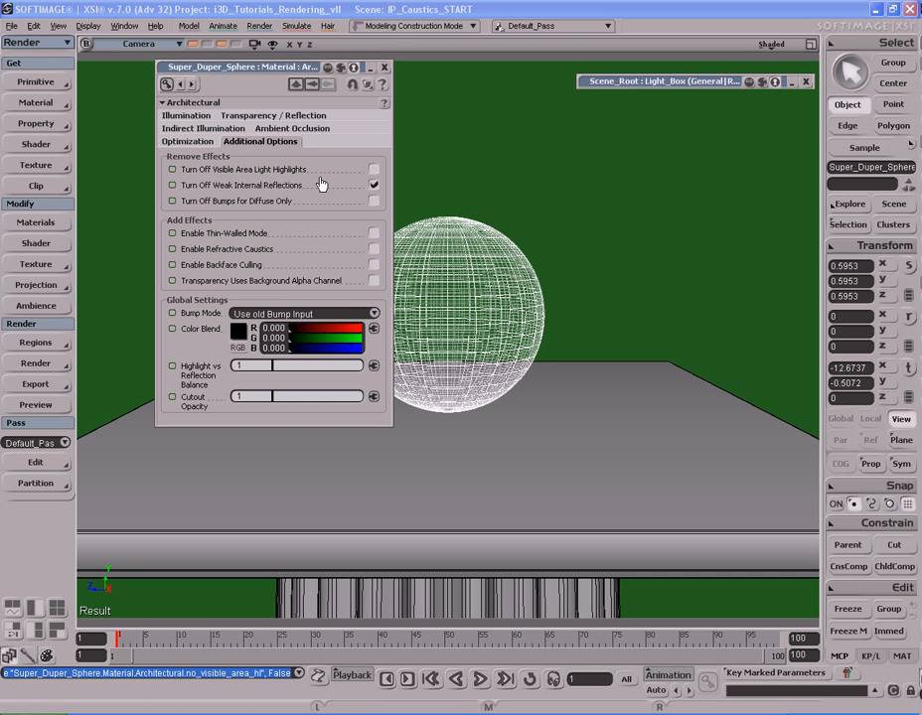
click(385, 69)
key(shift+r)
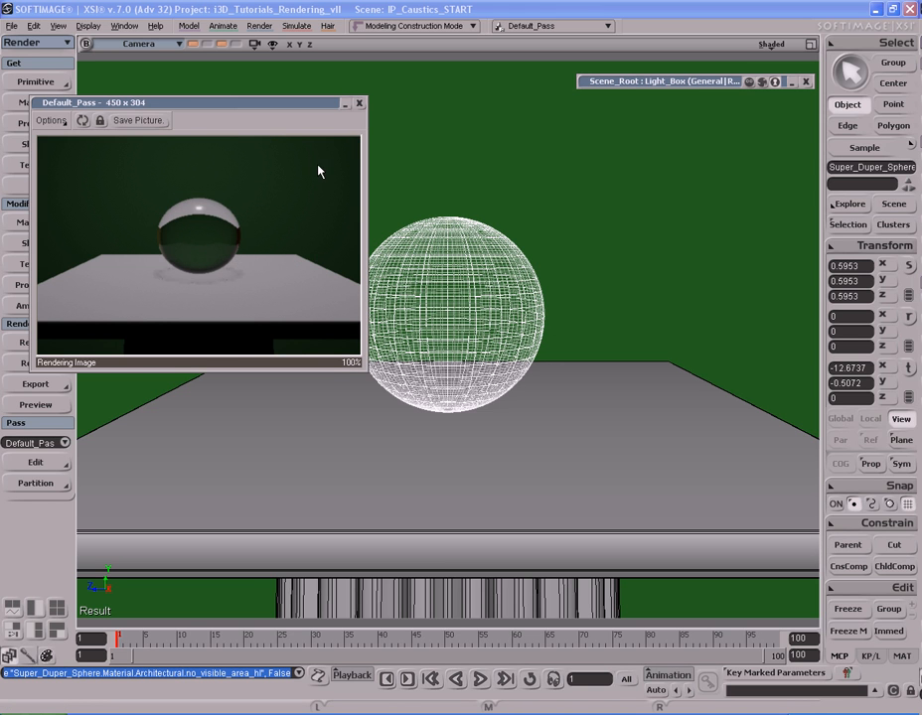
click(360, 104)
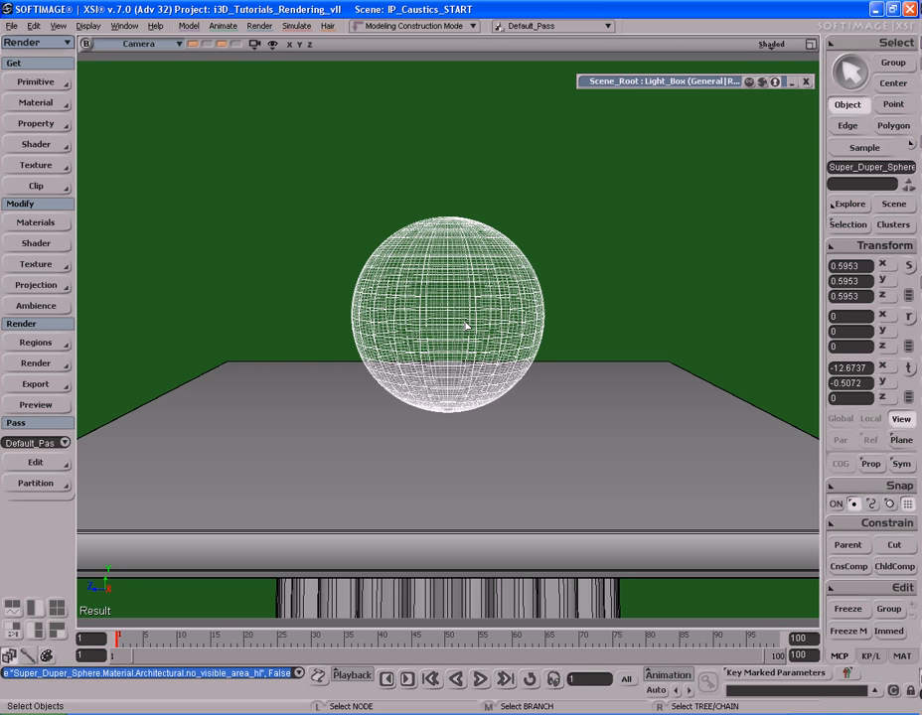
Make the sphere a caustic caster in its rendering visibility properties
key(F3)
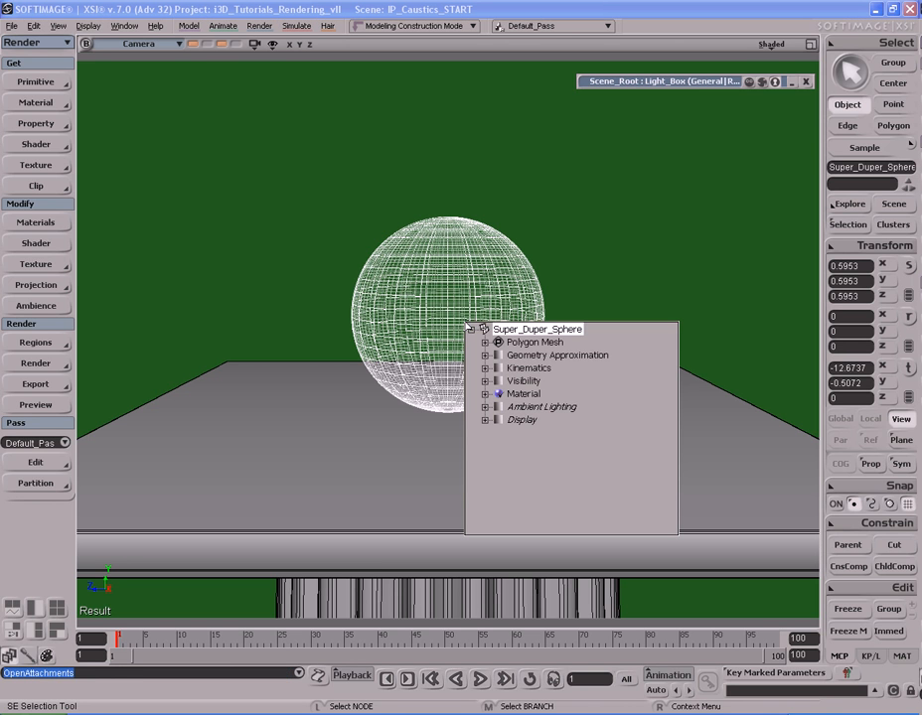
click(524, 382)
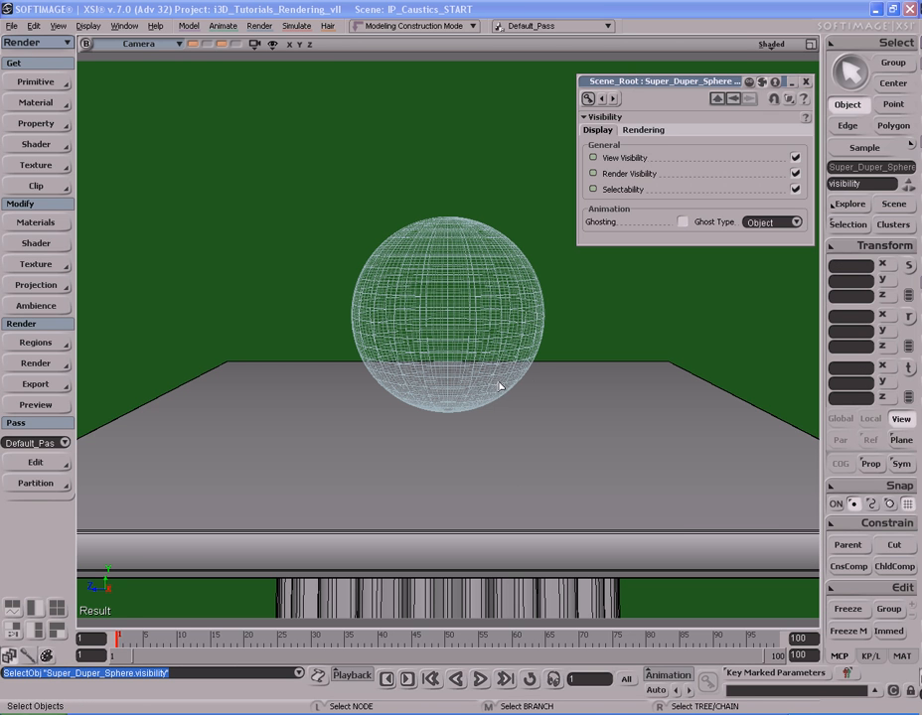
click(645, 130)
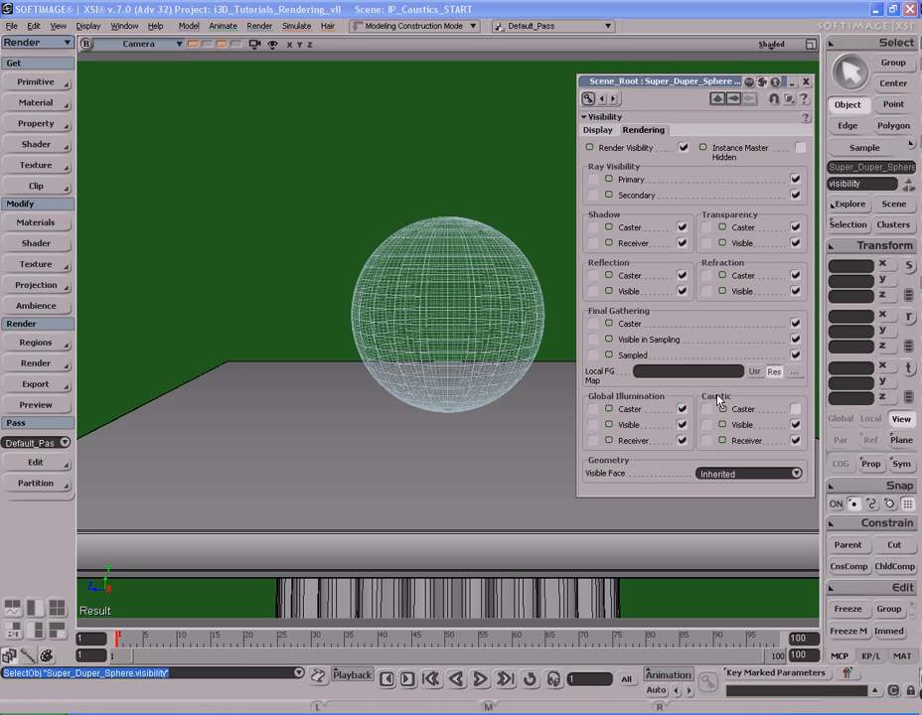
click(795, 409)
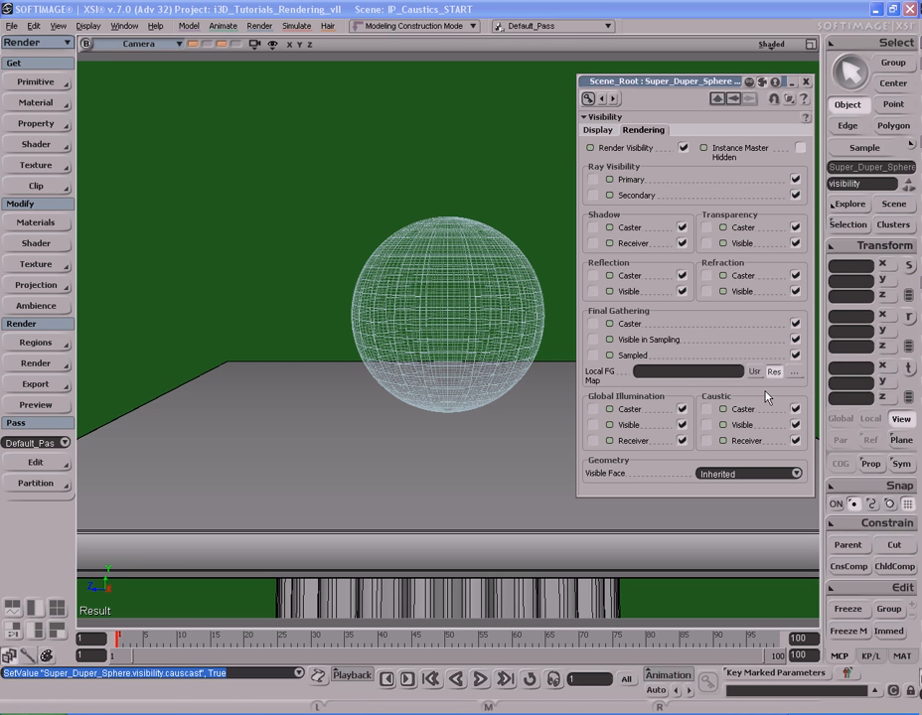
Set the indirect illumination algorithm to Irradiance Particles in the mental ray renderer options
click(806, 83)
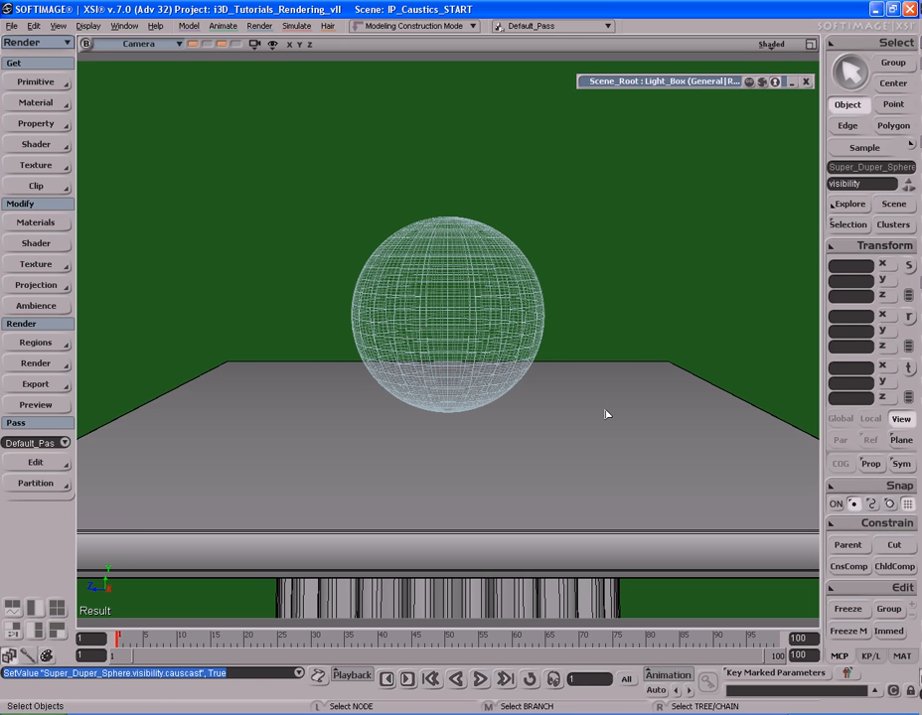
click(453, 311)
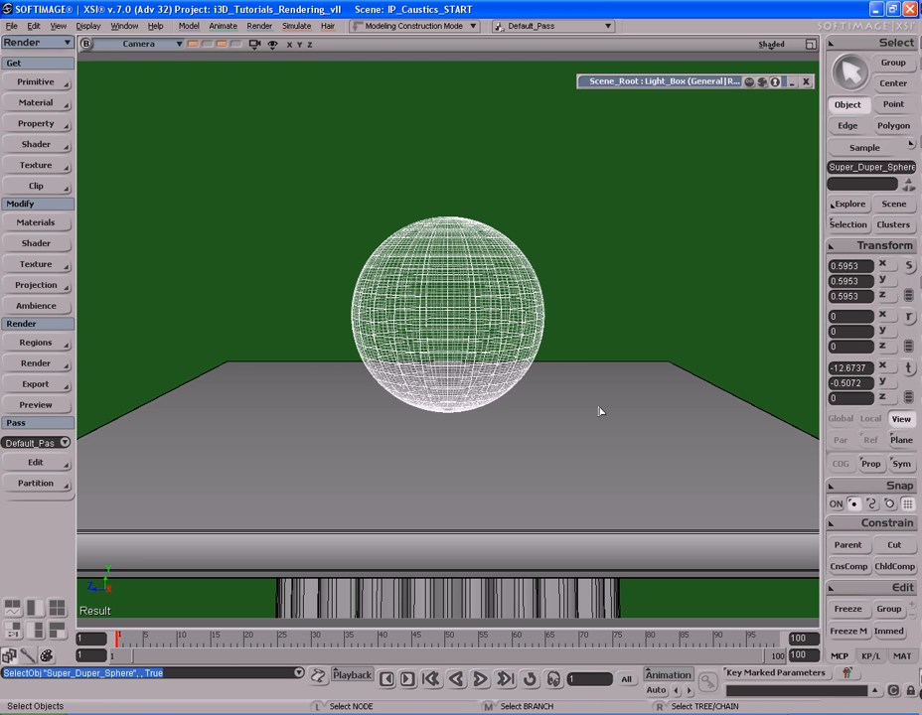
click(38, 364)
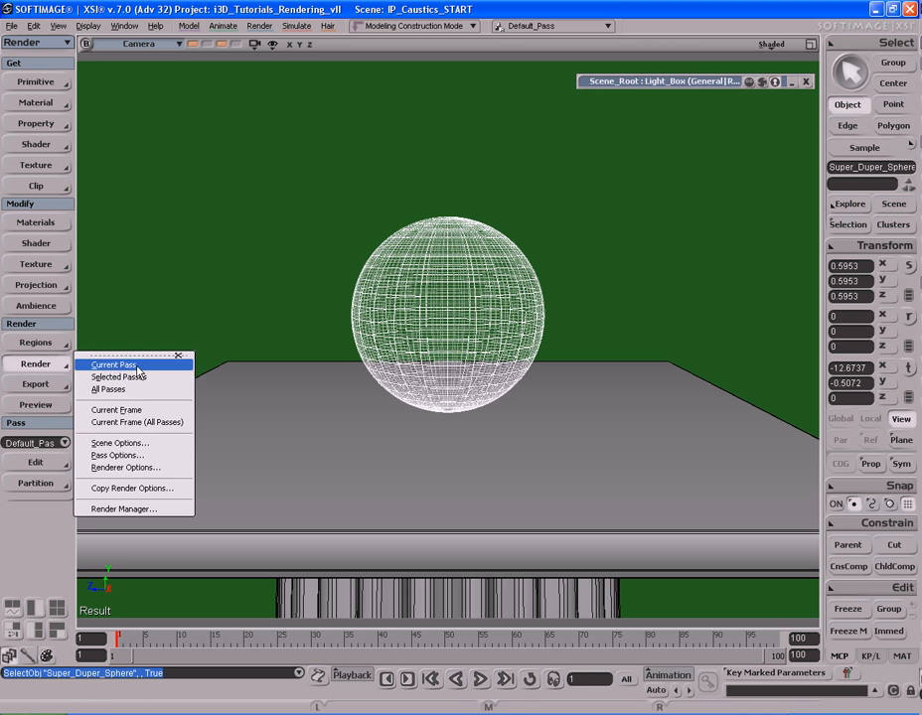
click(138, 468)
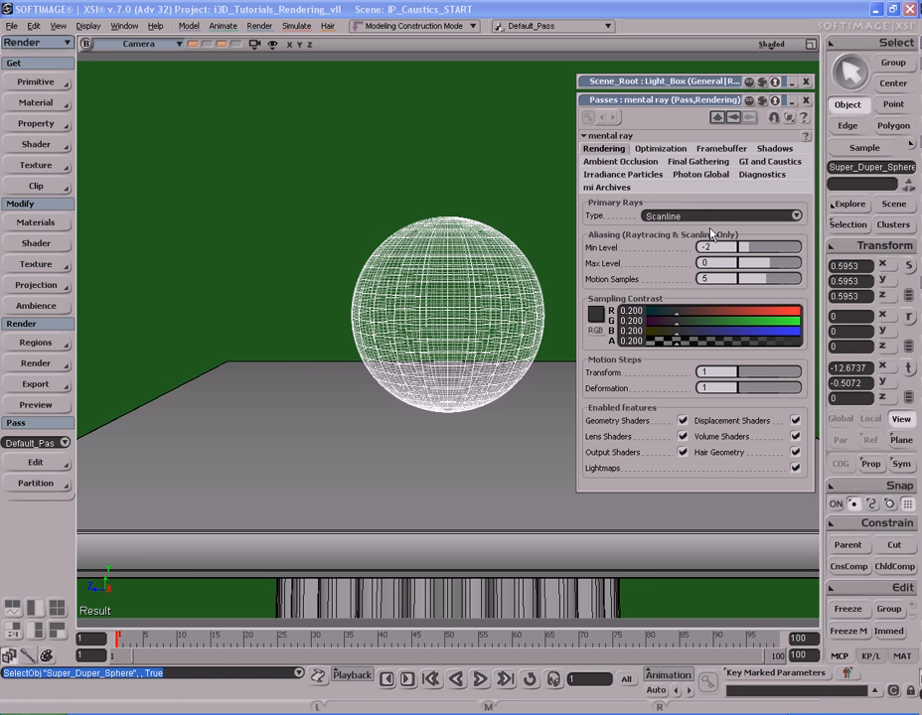
click(692, 175)
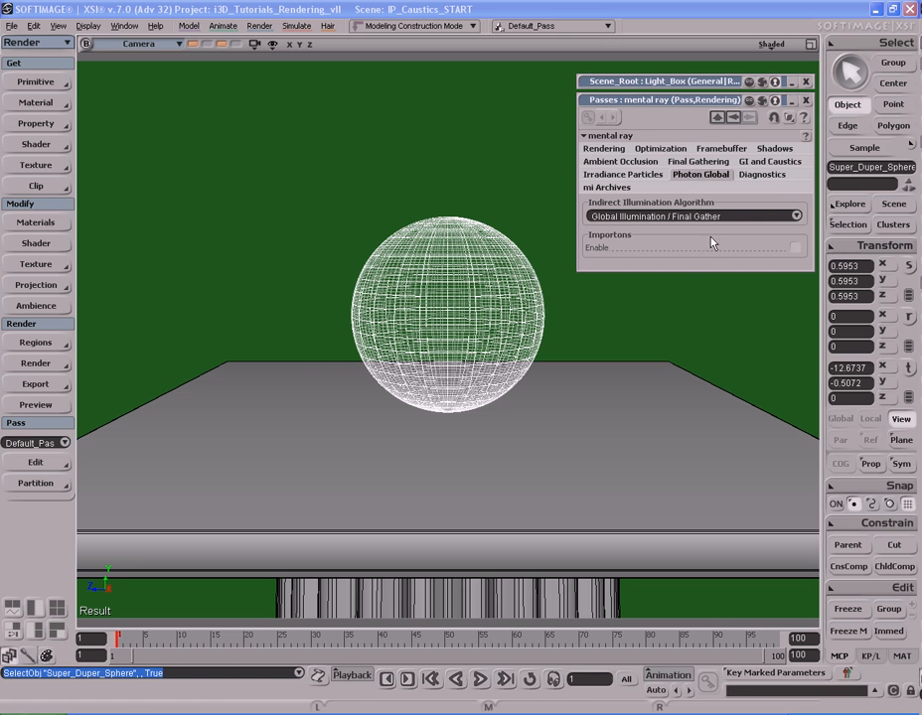
click(721, 219)
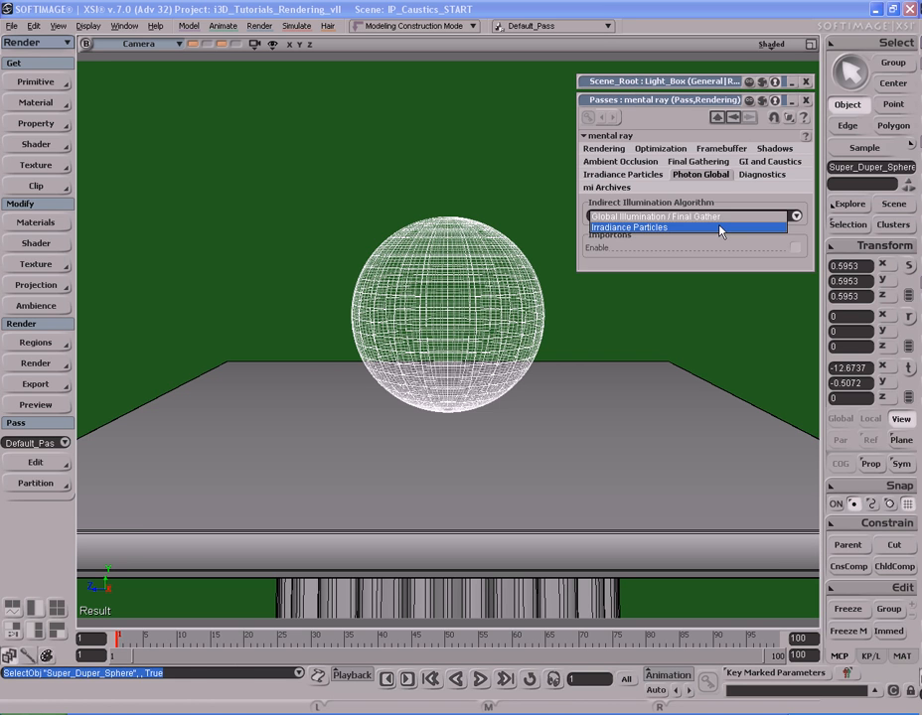
click(721, 228)
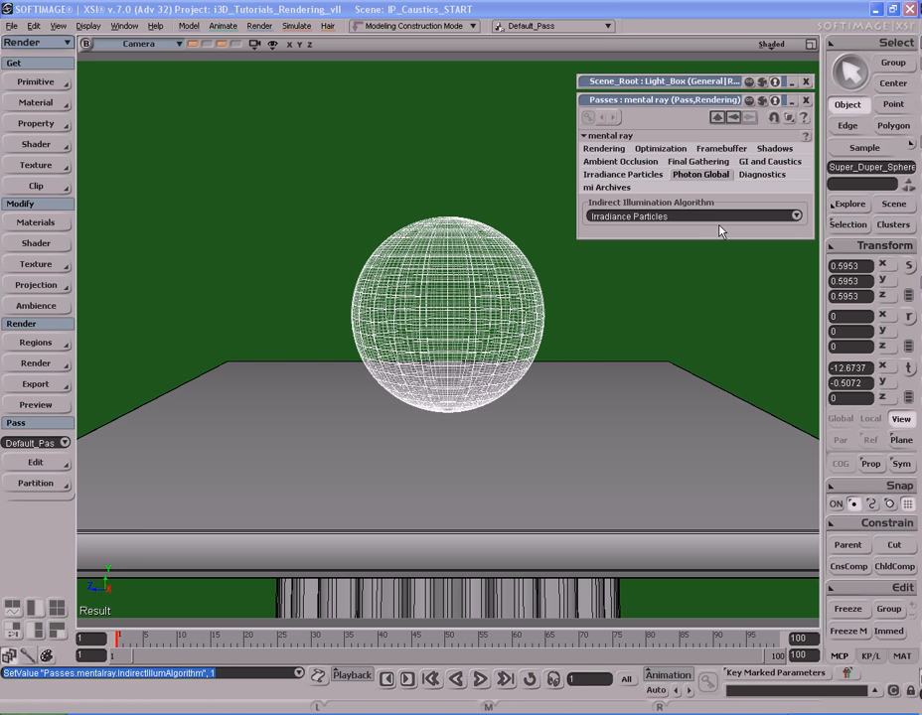
click(705, 162)
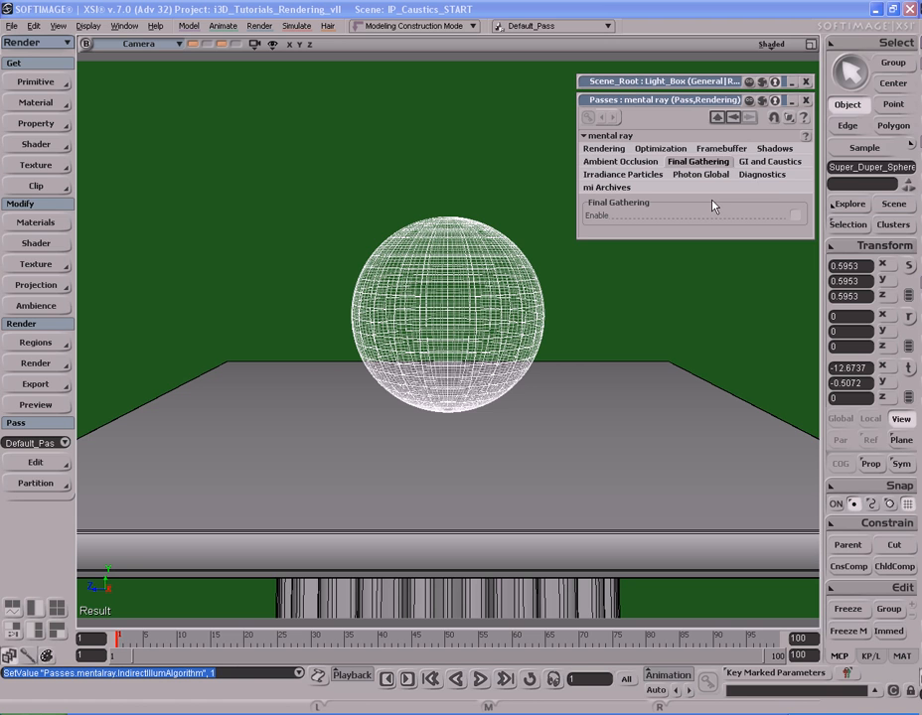
click(753, 163)
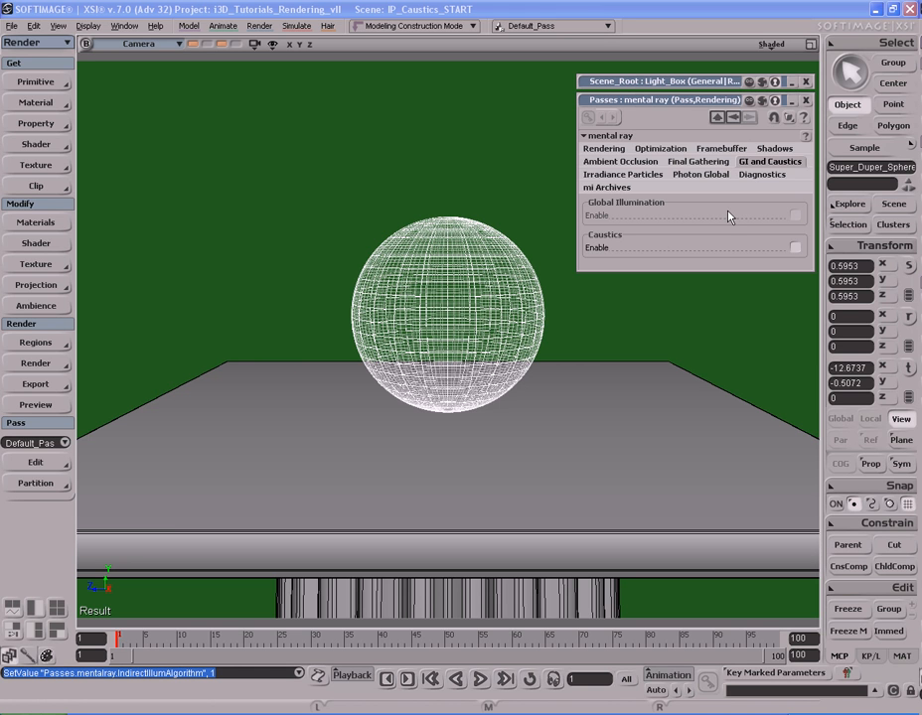
click(796, 248)
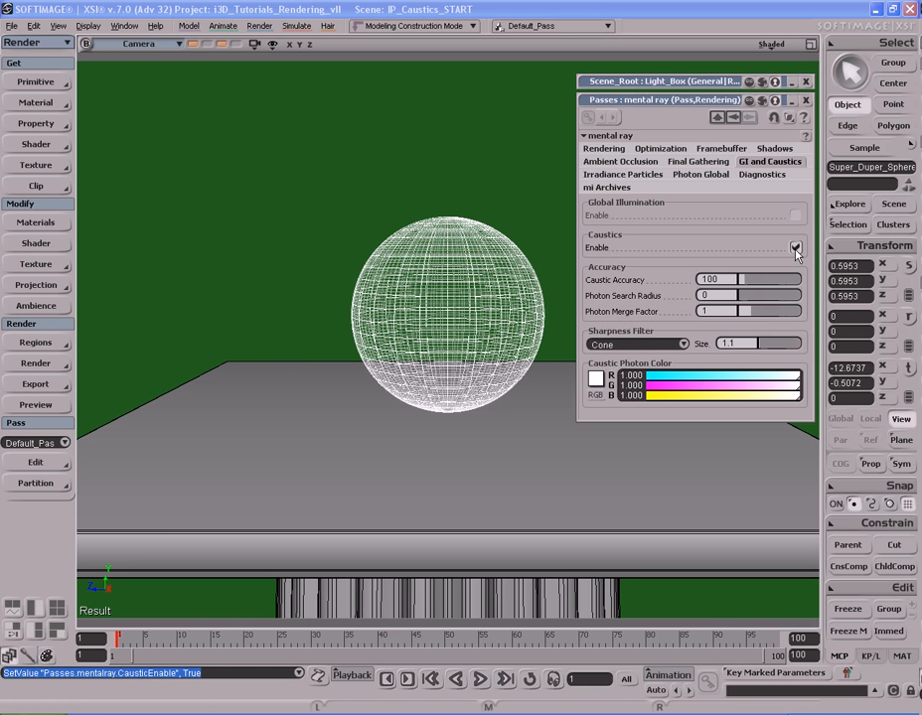
click(796, 248)
click(796, 248)
click(796, 249)
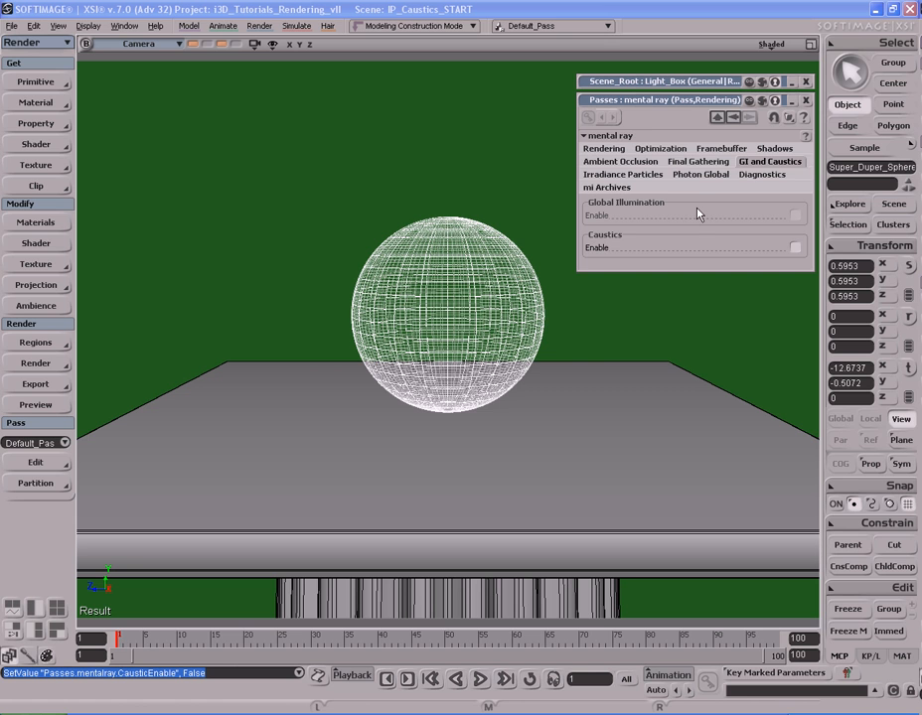
click(702, 174)
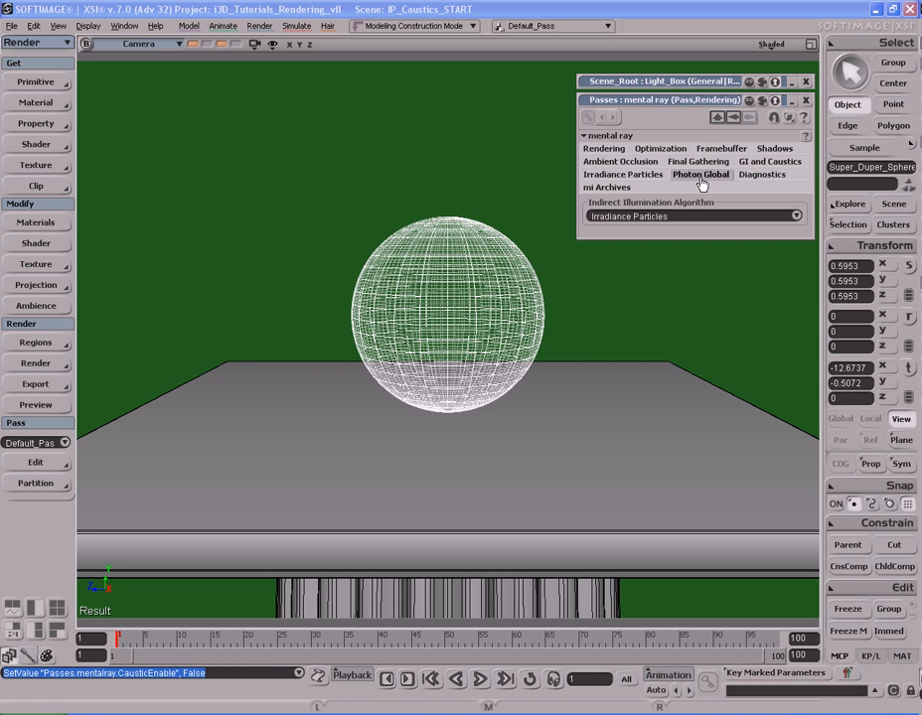
click(650, 176)
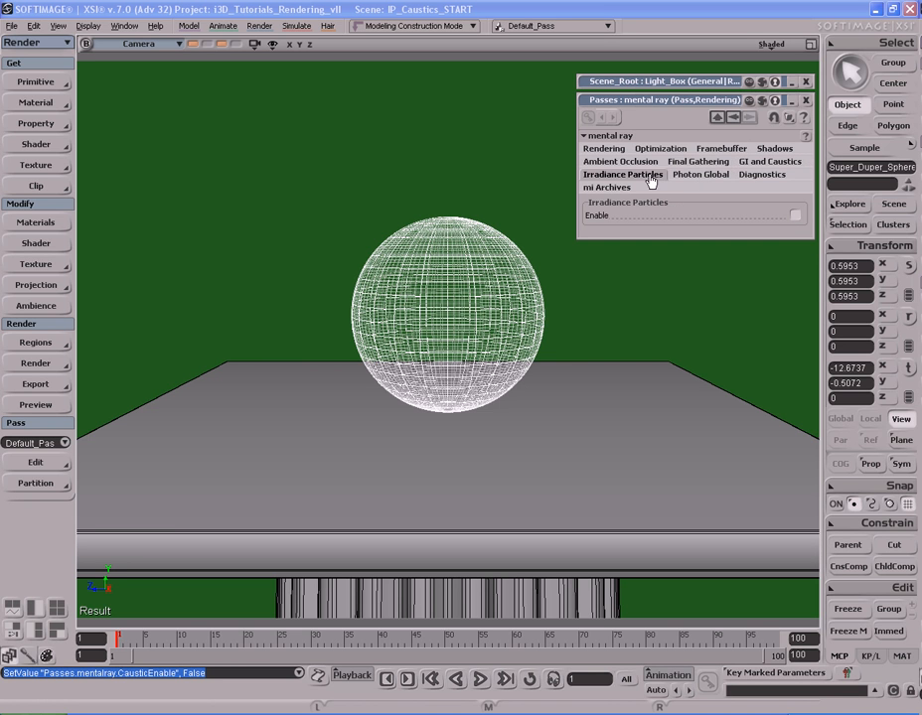
click(795, 214)
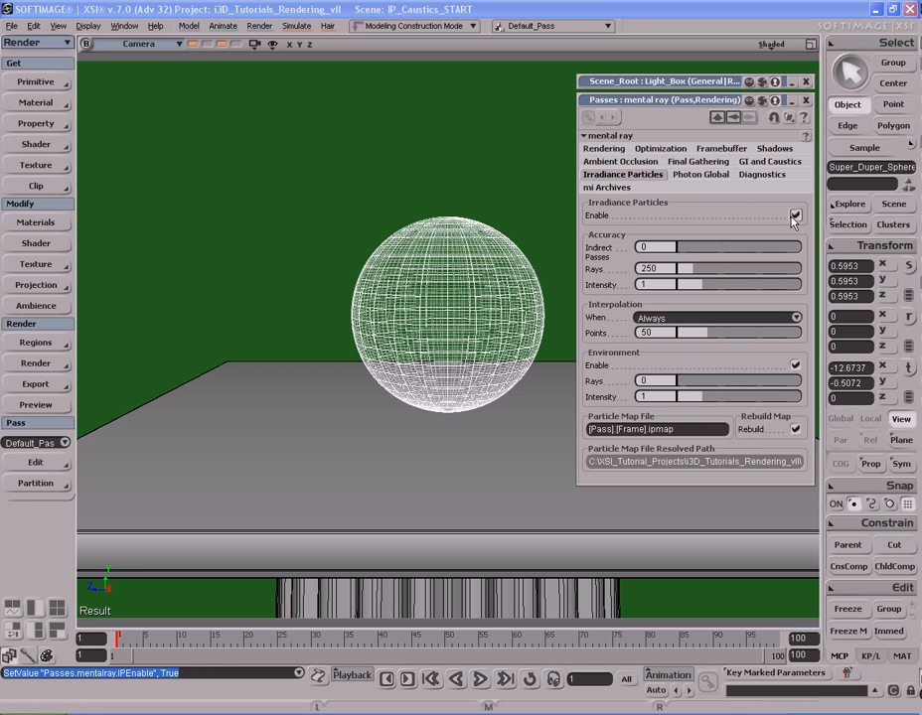
click(795, 216)
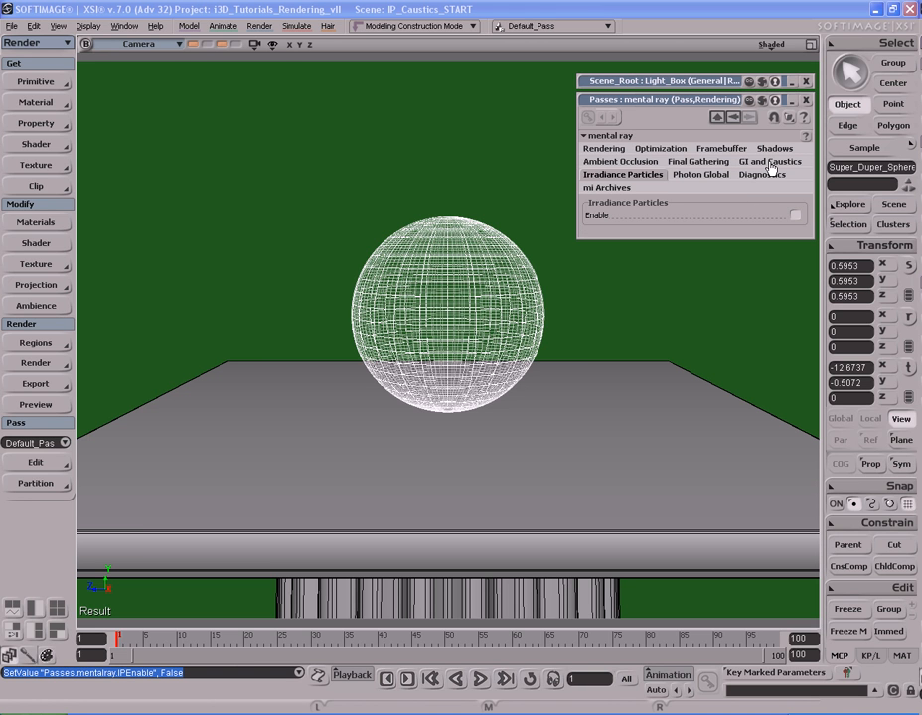
Enable caustics in the mental ray options and preview-render the sphere
click(770, 162)
click(795, 247)
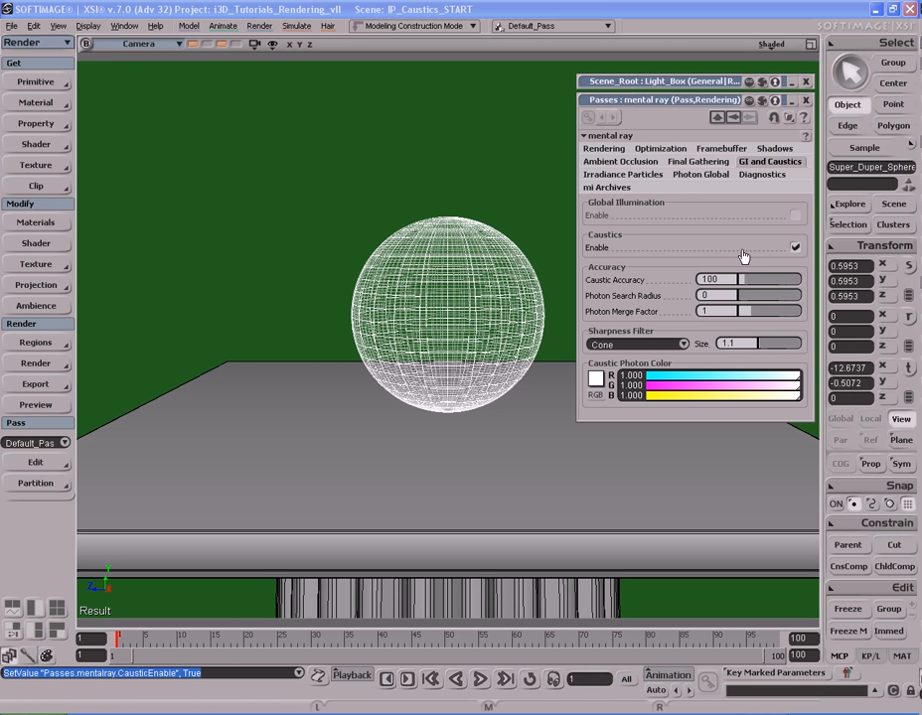
key(shift+r)
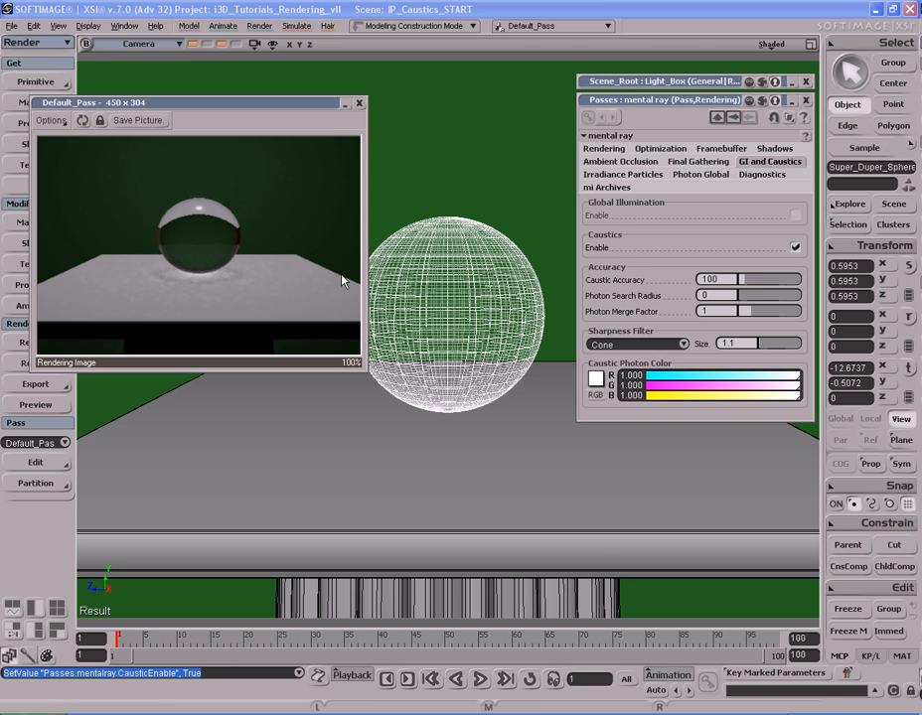
Change Light_Box's photon energy colour to pure red with R 0.745, G 0 and B 0
click(694, 83)
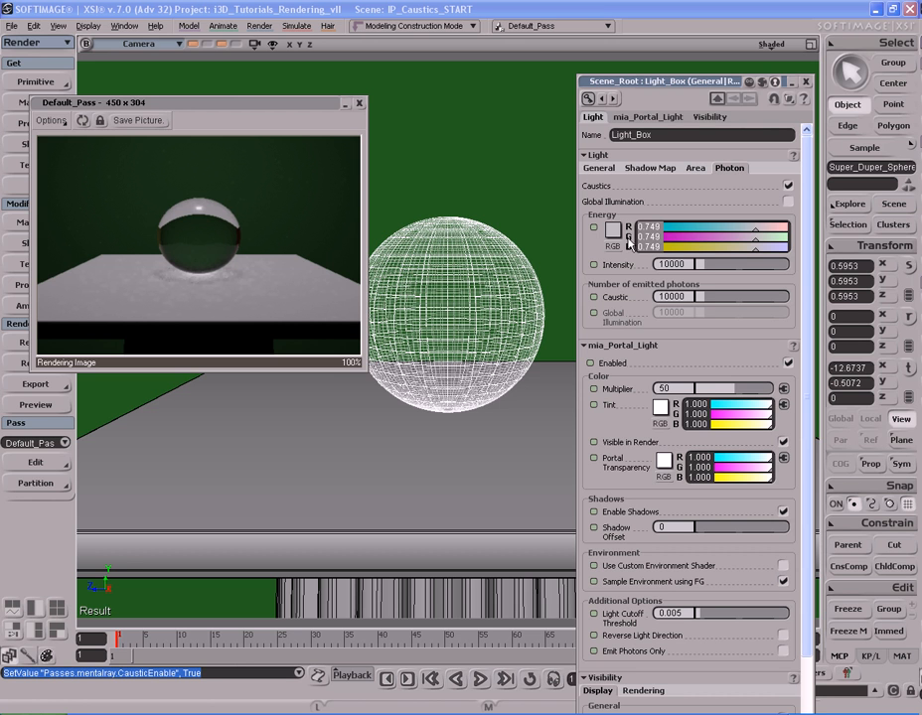
click(613, 231)
drag(626, 304, 602, 241)
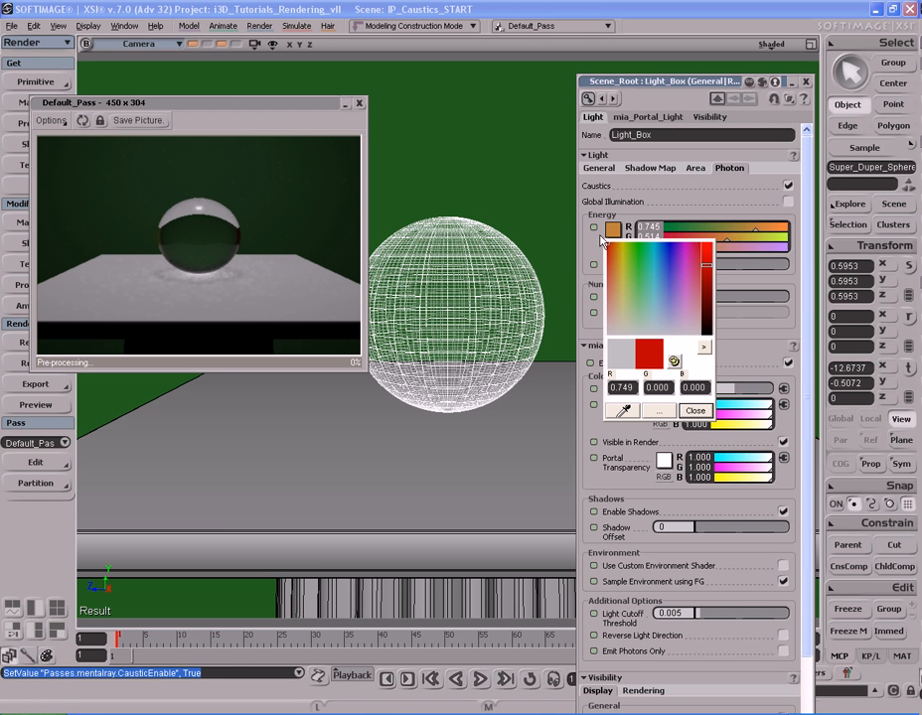
click(693, 411)
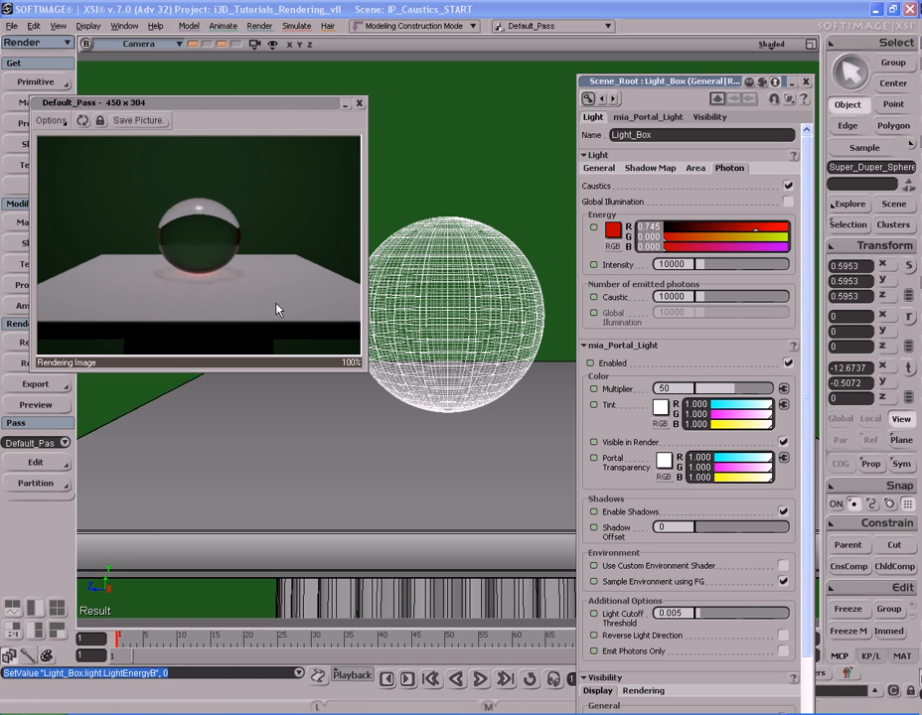
Raise Light_Box's photon energy intensity to 100000 and move the render preview clear of the command buttons
double_click(689, 265)
text(100000)
key(Return)
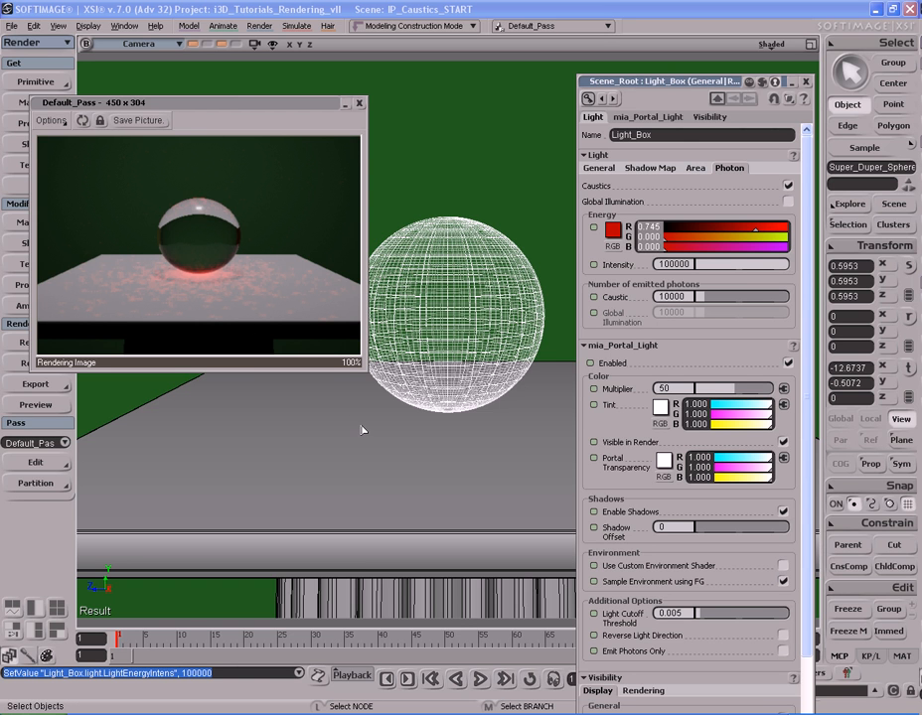
drag(214, 108, 269, 85)
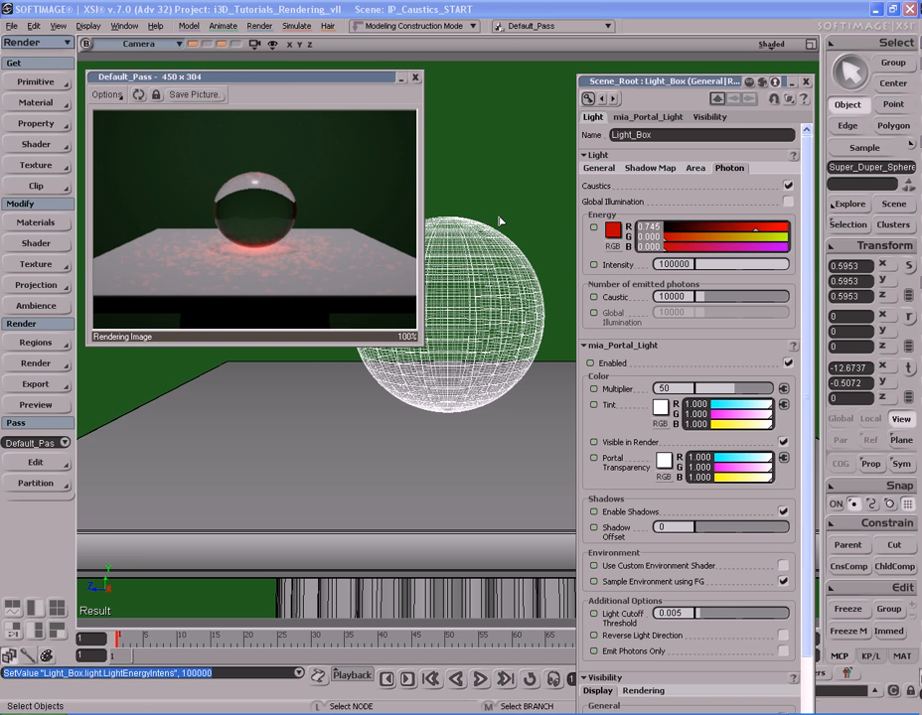
Set the mental ray caustic accuracy to 1000 and the caustic photon search radius to 5
double_click(708, 84)
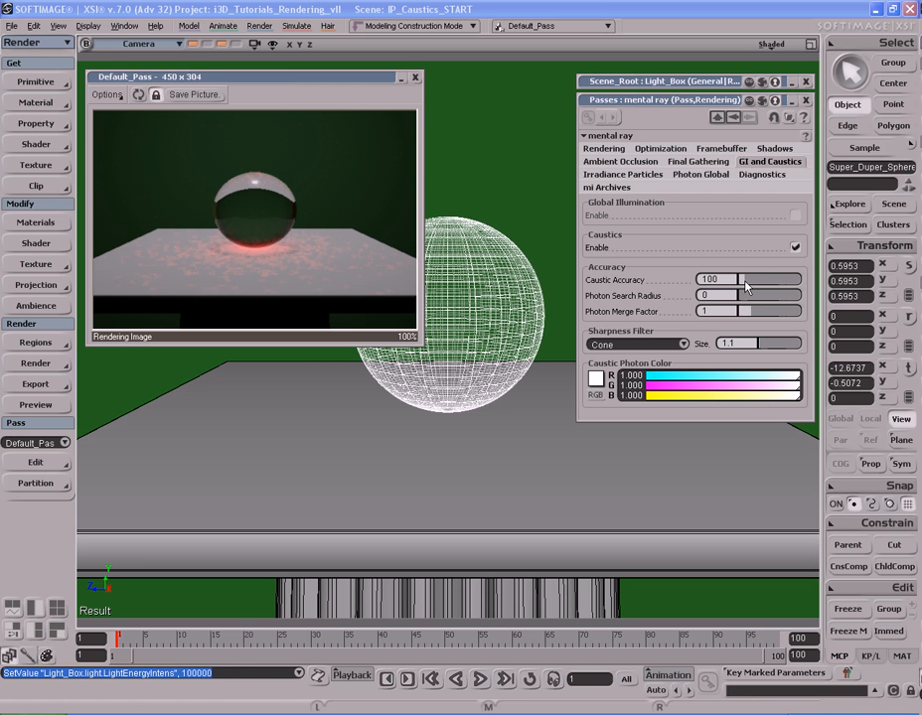
drag(746, 286, 806, 287)
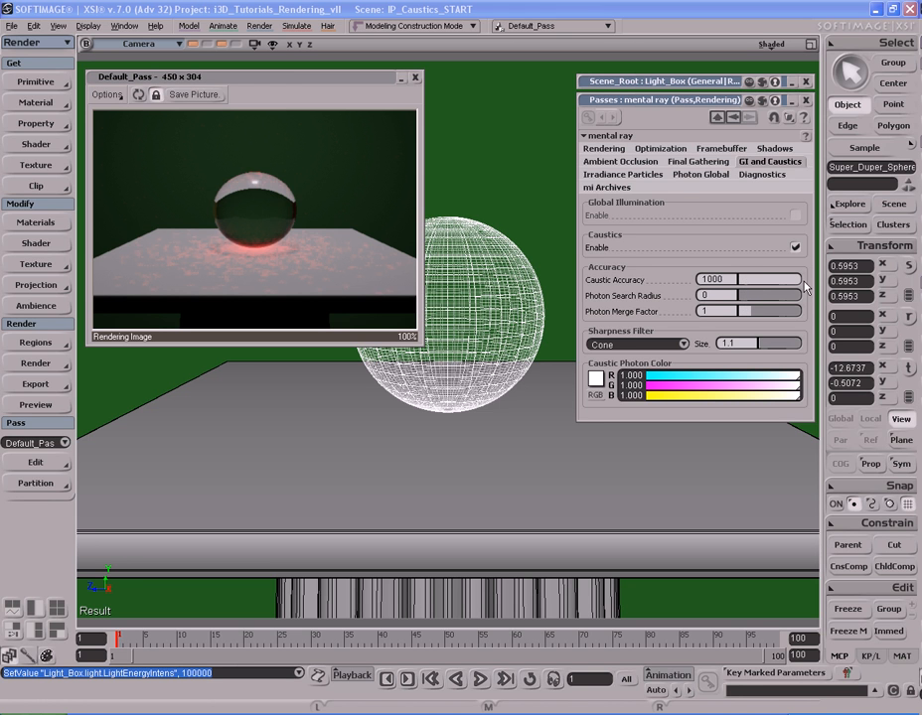
click(729, 295)
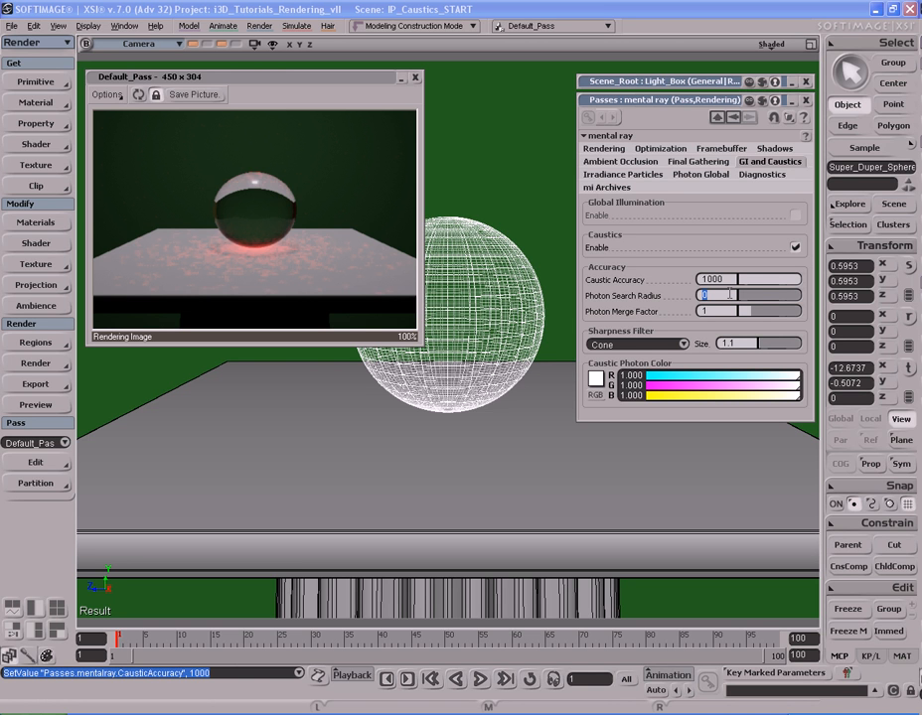
click(727, 295)
text(5)
key(Return)
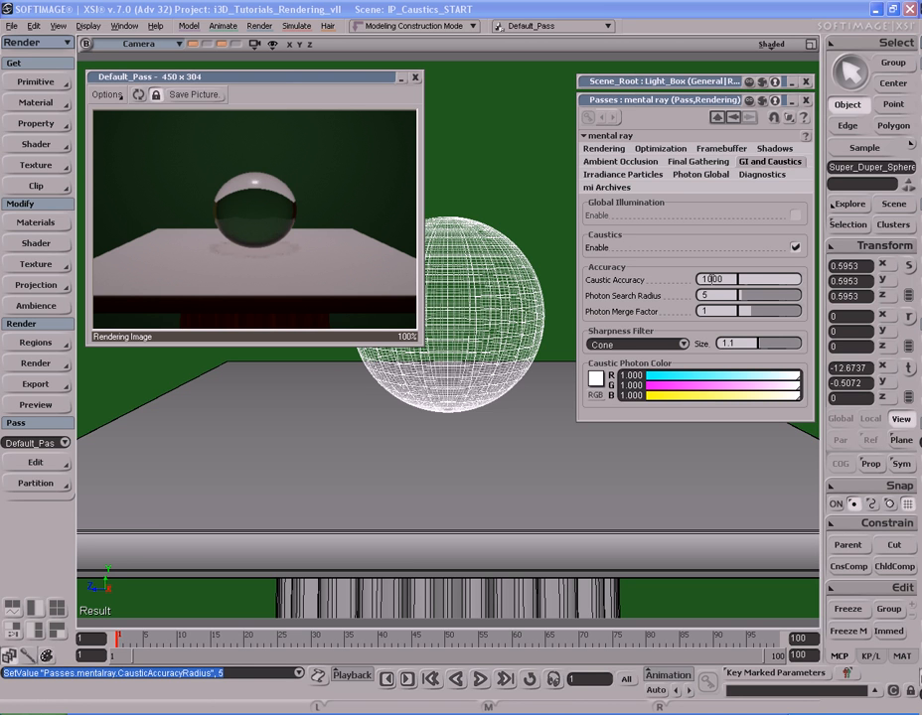
Reduce the caustic photon search radius to 0.5 and refresh the preview render
double_click(725, 295)
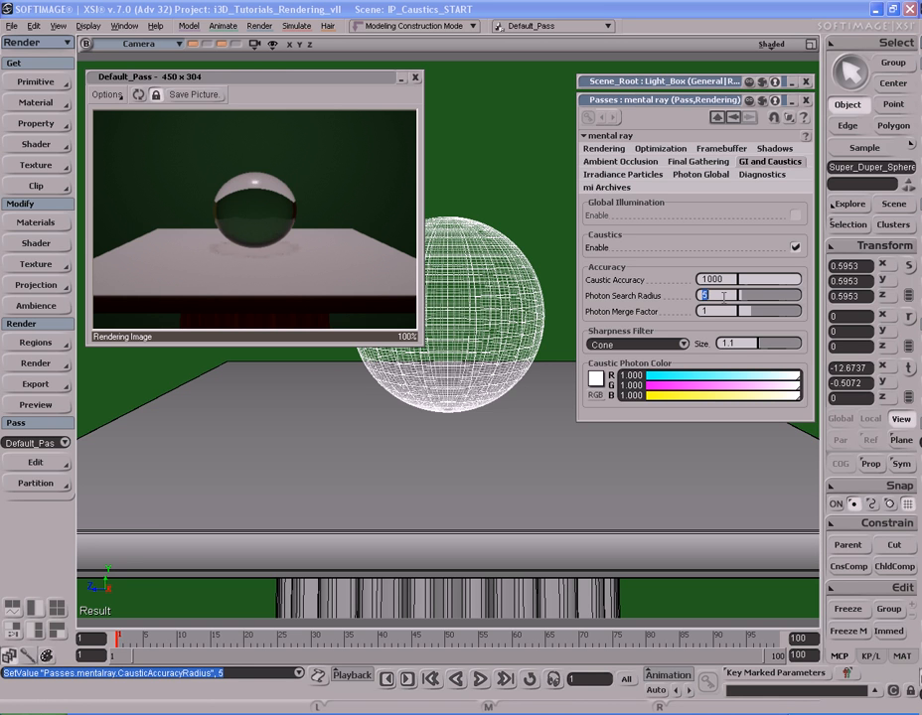
text(0.5)
key(Return)
click(139, 95)
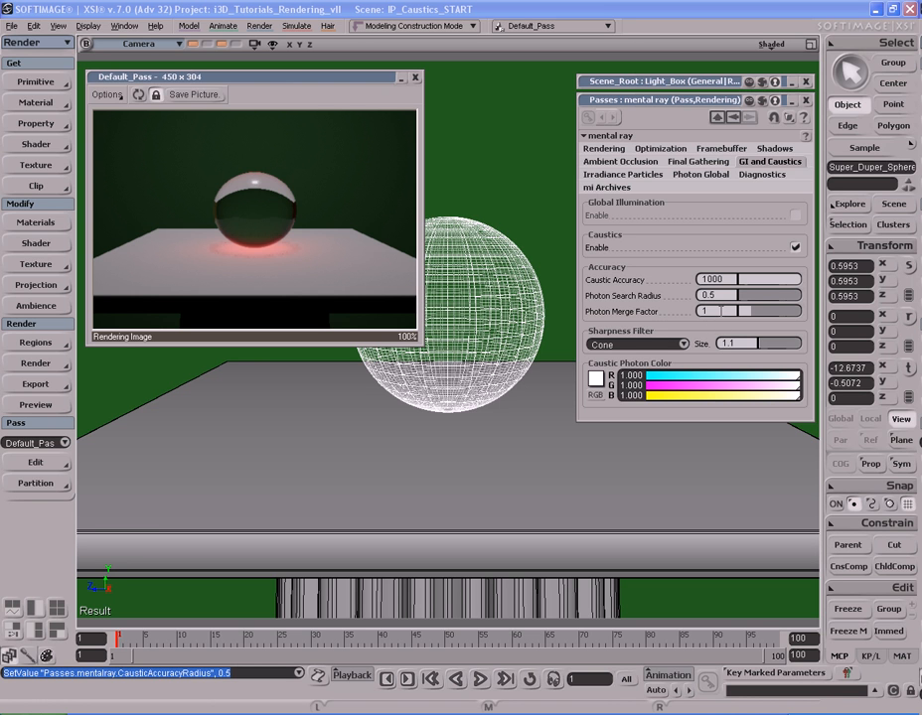
Choose Cone as the caustic sharpness filter type
click(683, 345)
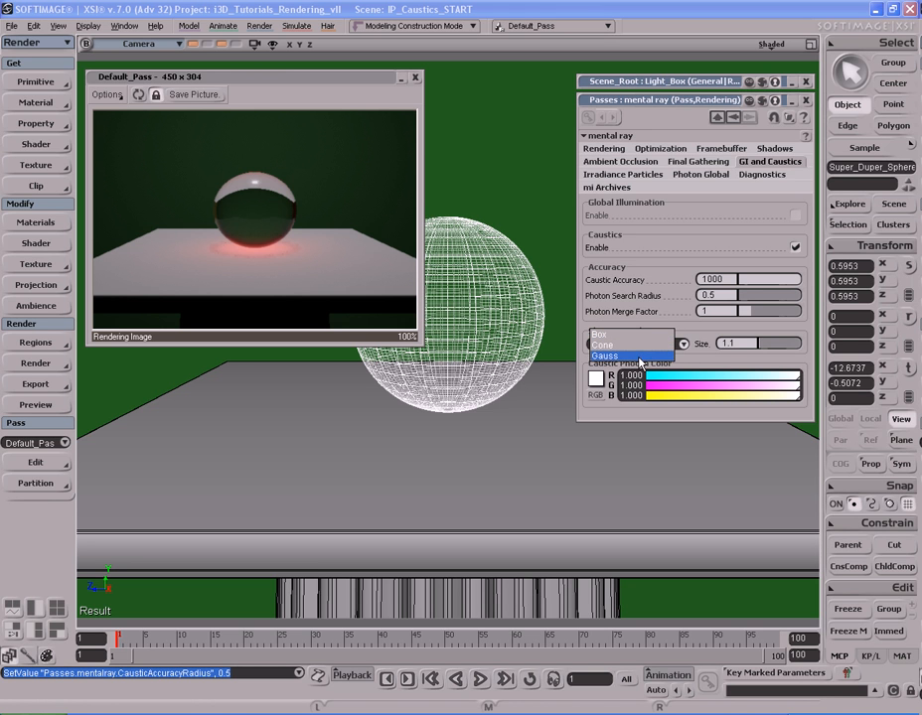
click(640, 347)
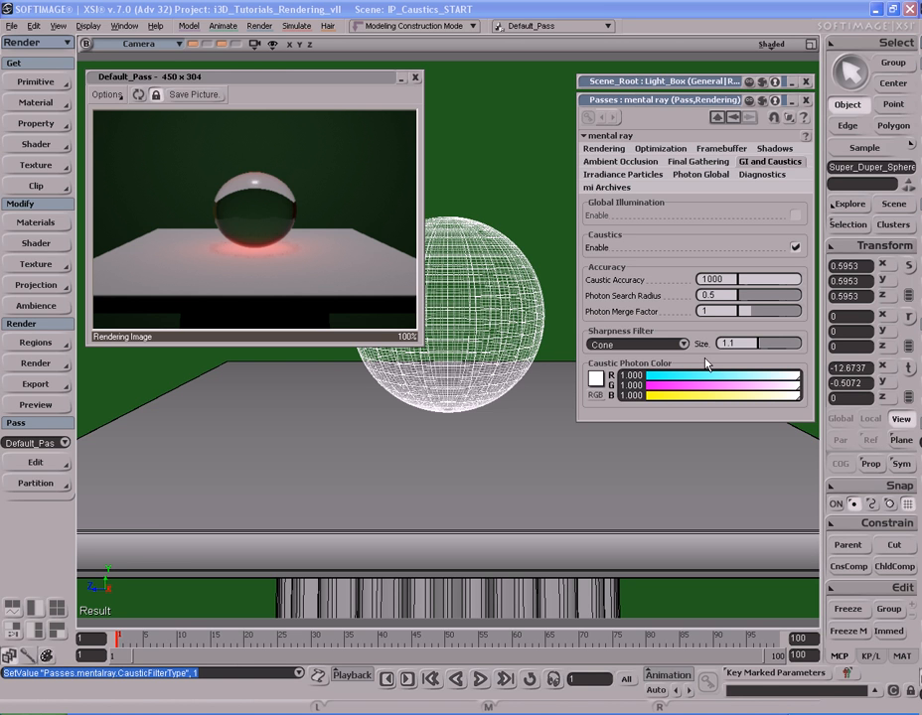
click(728, 343)
click(753, 344)
Review the photon map file settings and compare them with the particle map file settings for irradiance particles
click(699, 175)
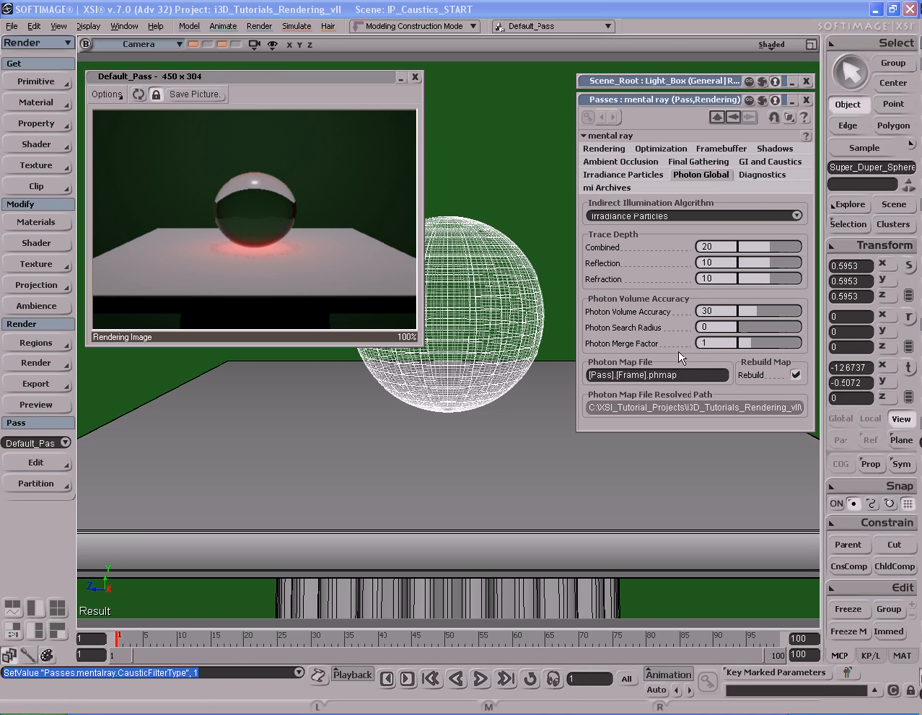
click(683, 375)
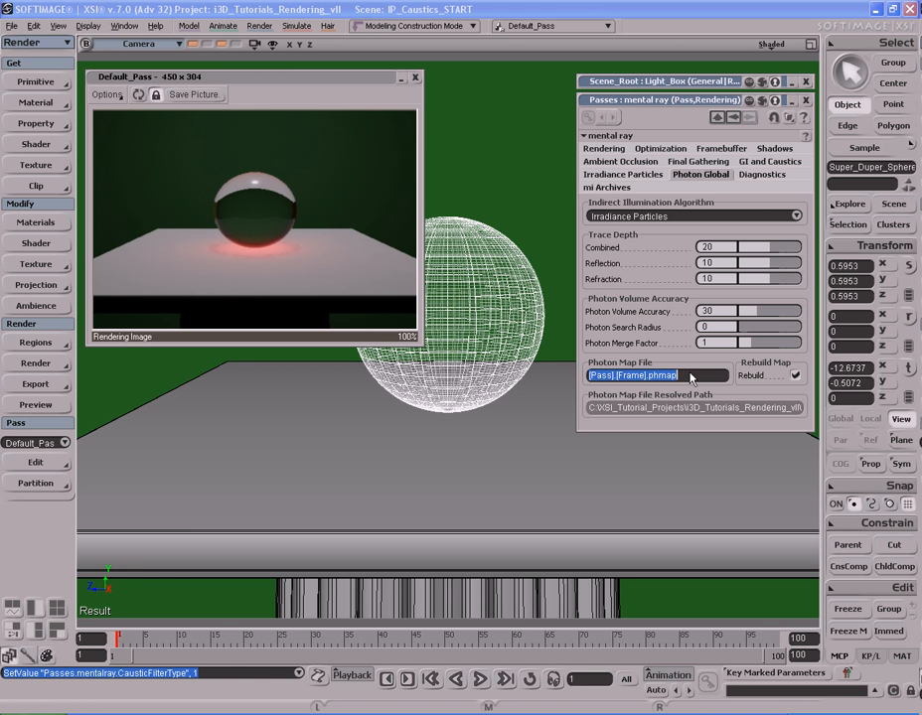
click(623, 174)
click(795, 216)
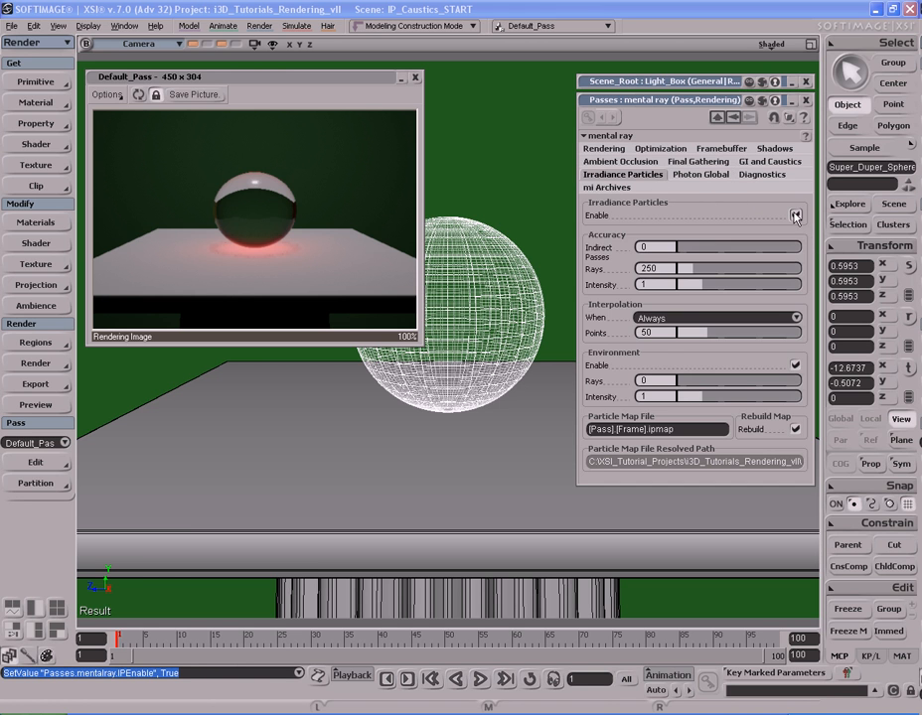
click(696, 428)
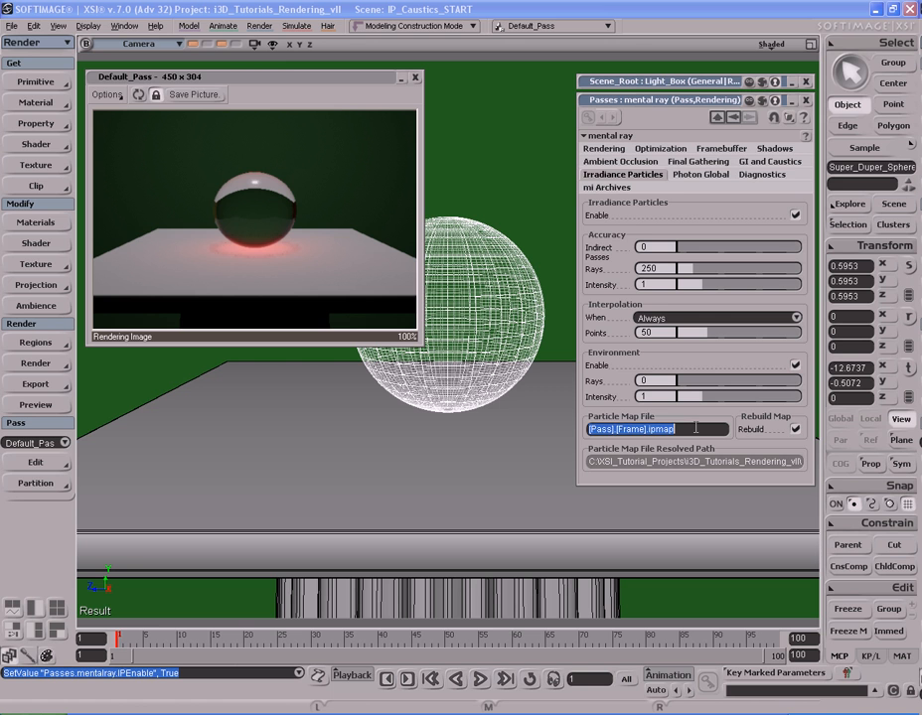
click(795, 214)
click(686, 175)
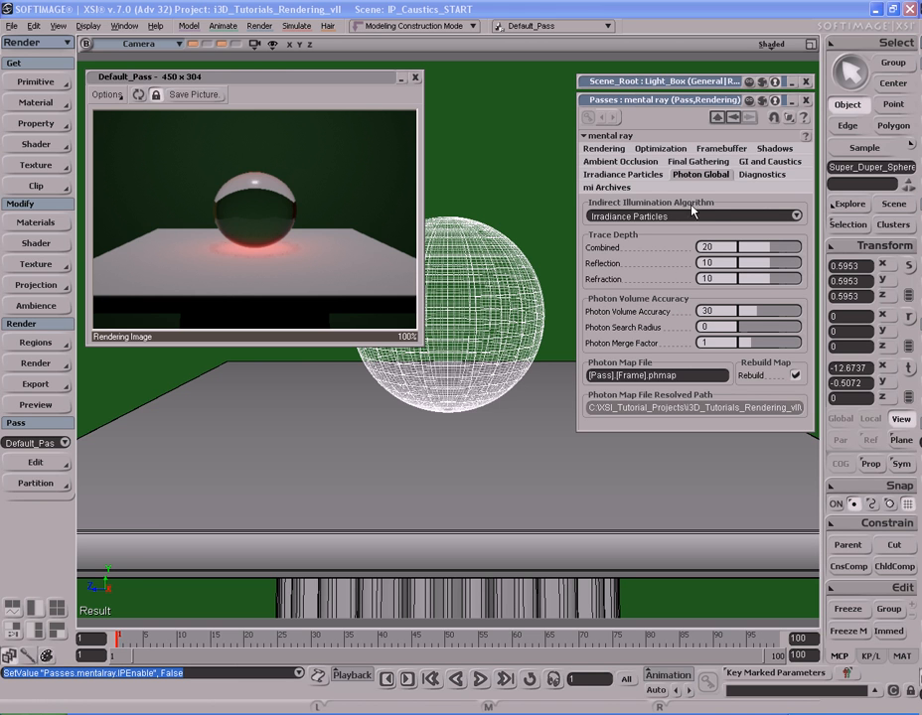
Disable caustics and enable Irradiance Particles in the pass's mental ray settings
click(762, 163)
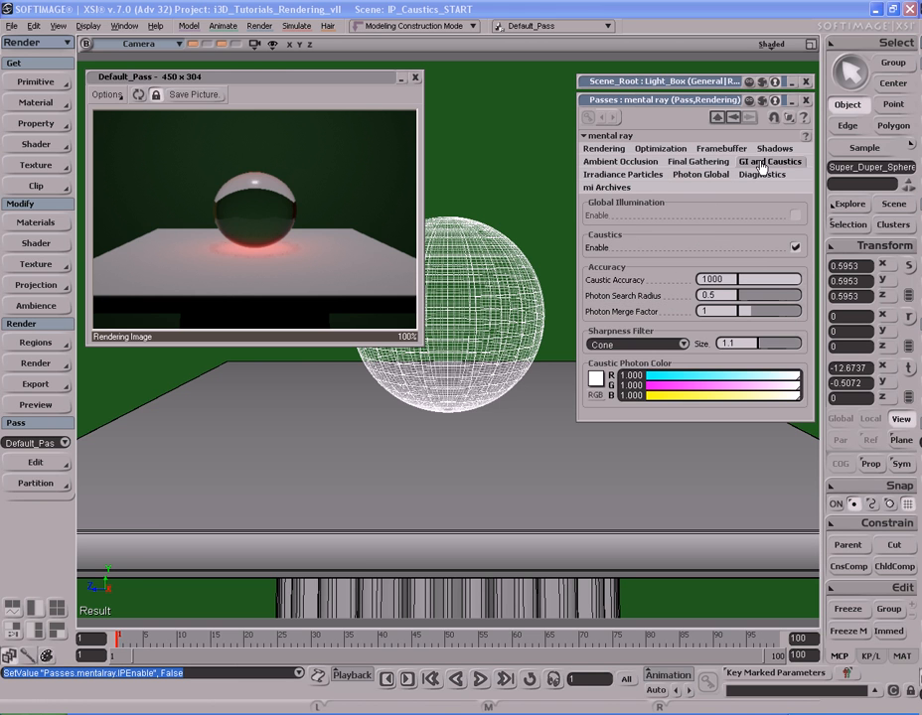
click(795, 248)
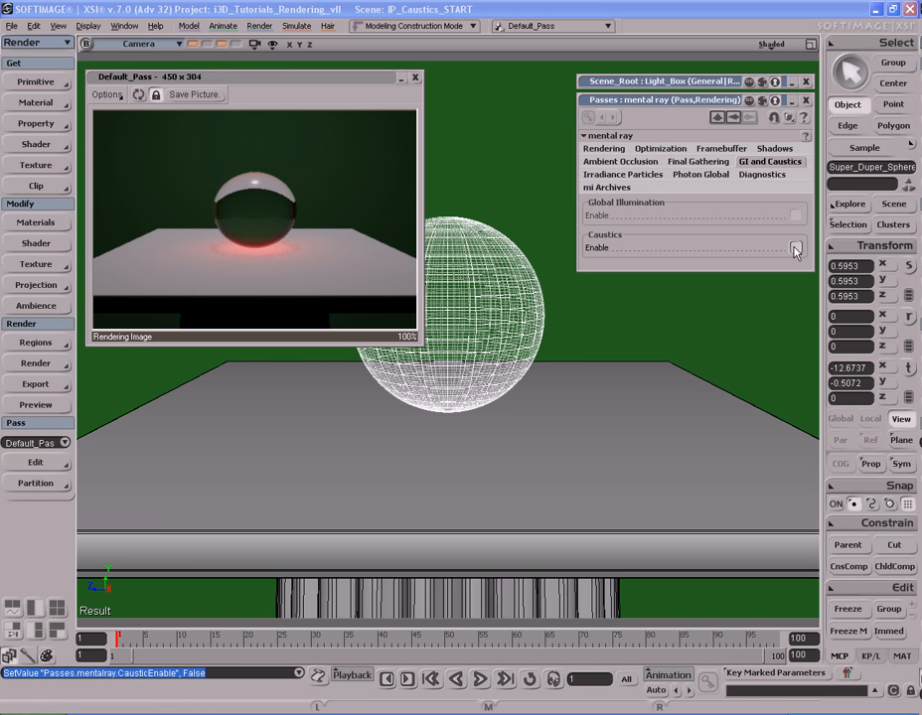
click(626, 175)
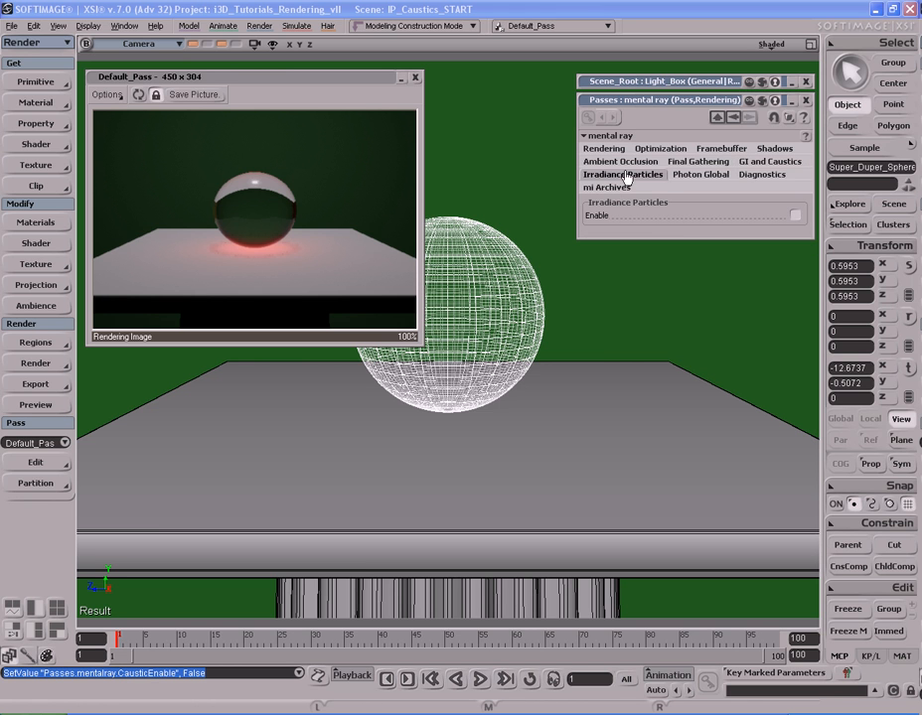
click(796, 214)
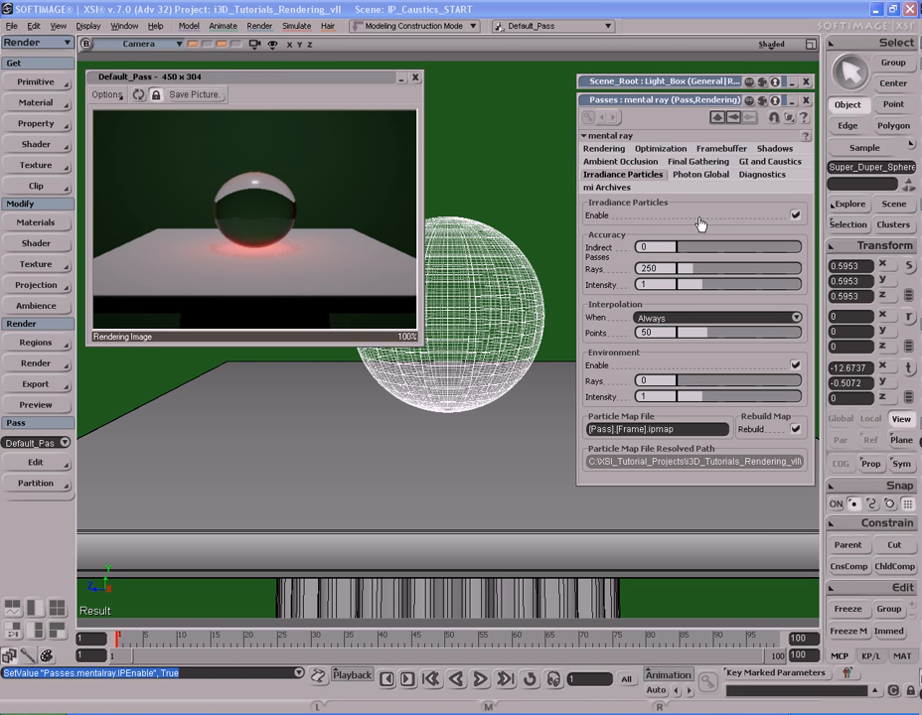
Set the irradiance particle rays and interpolation points both to 32 and disable the Environment contribution
click(659, 268)
text(32)
key(Return)
text(32)
key(Return)
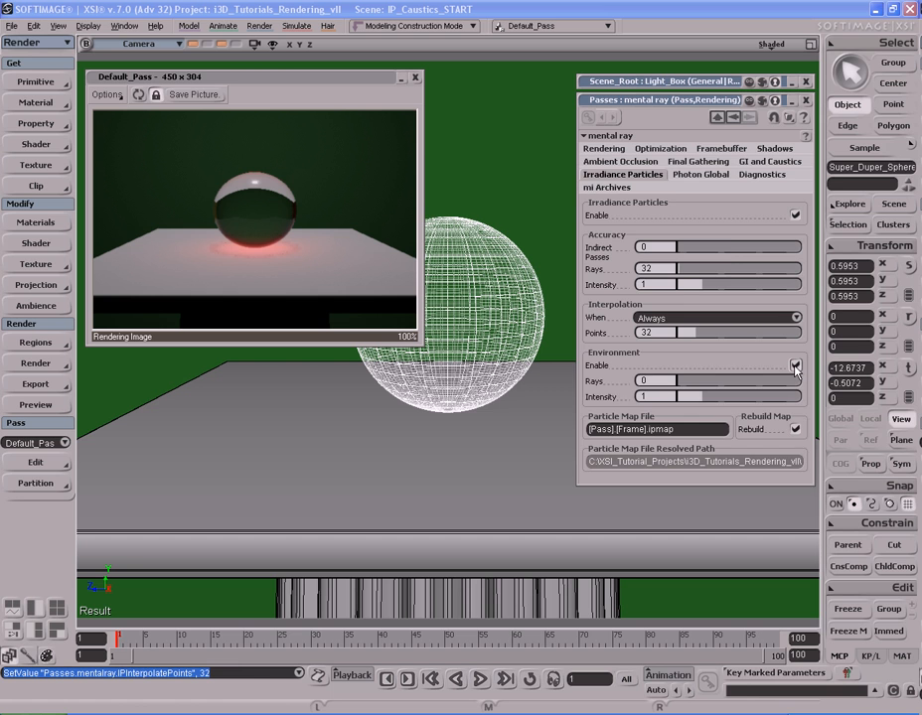
click(795, 364)
Set the importon density to 0.05 and the diffuse bounces to 2
click(694, 175)
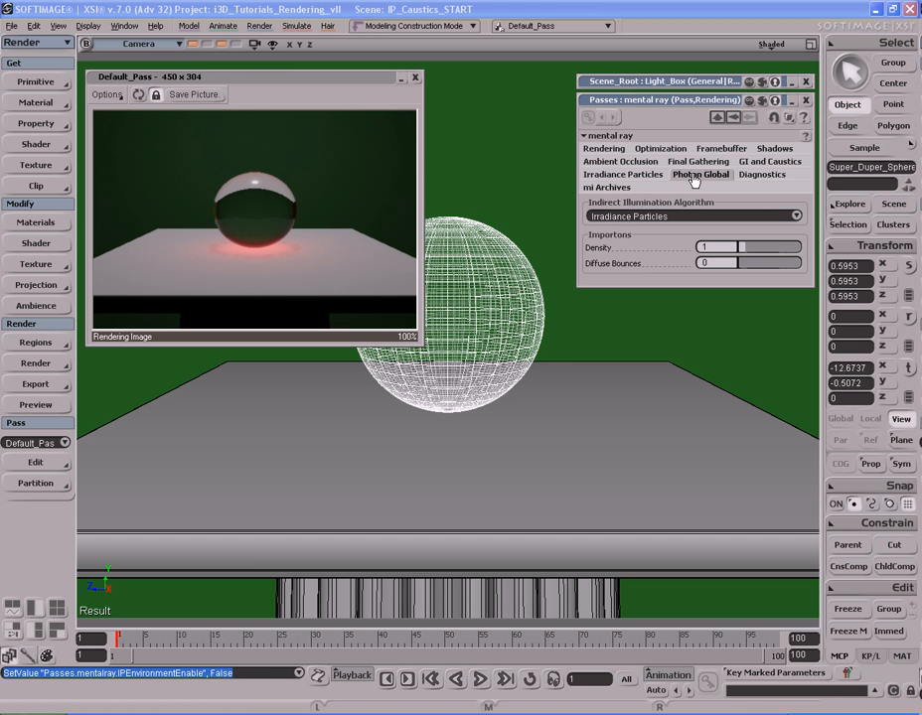
click(704, 246)
text(.05)
key(Return)
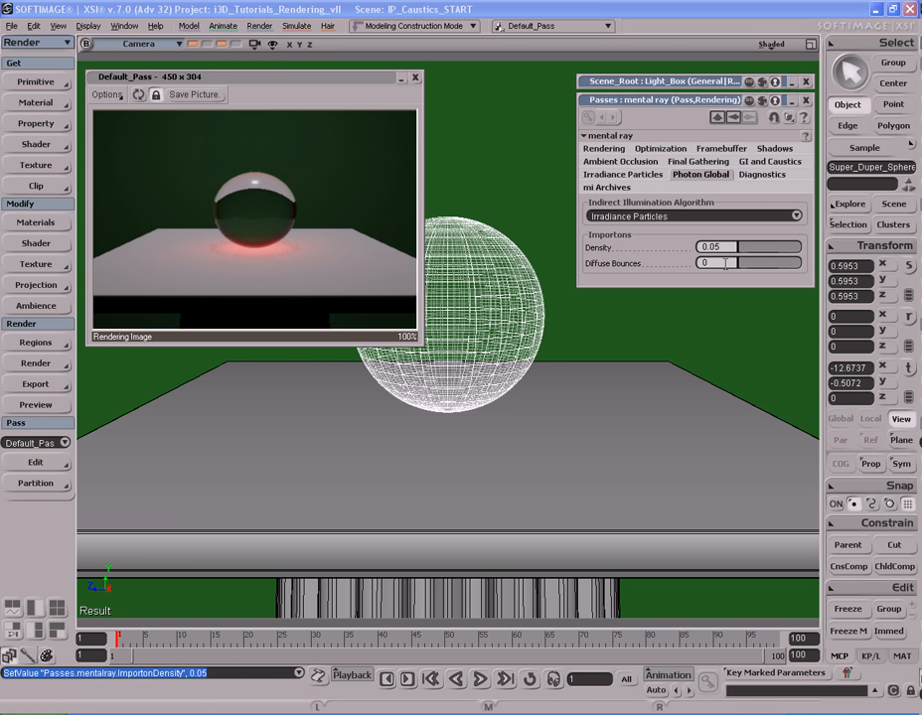
click(729, 263)
text(2)
key(Return)
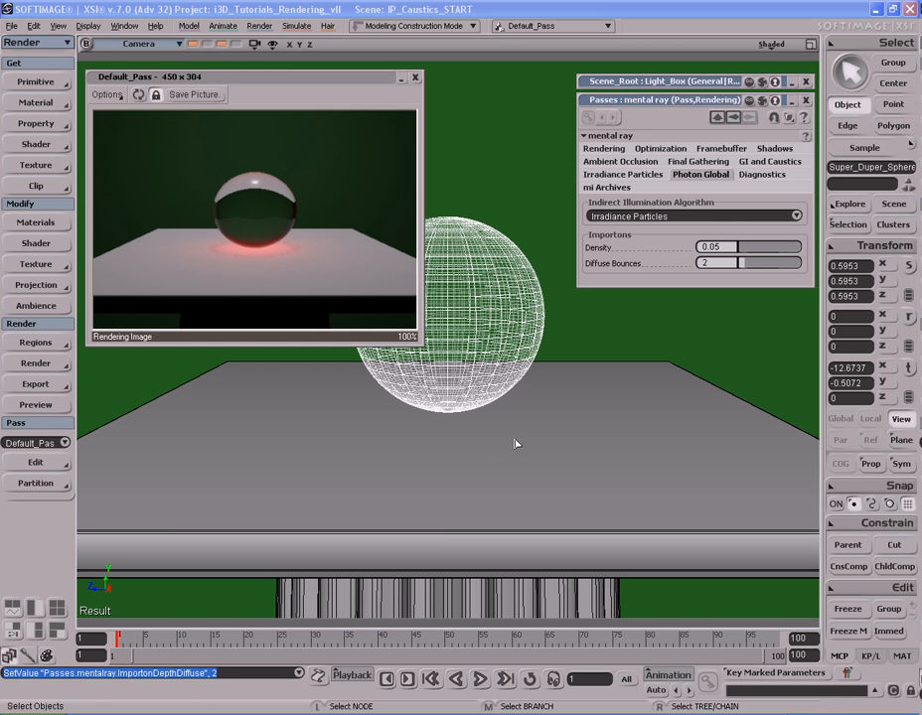
Open the Script Editor with an enlarged history area and enable logging of mental ray Information messages
key(alt+4)
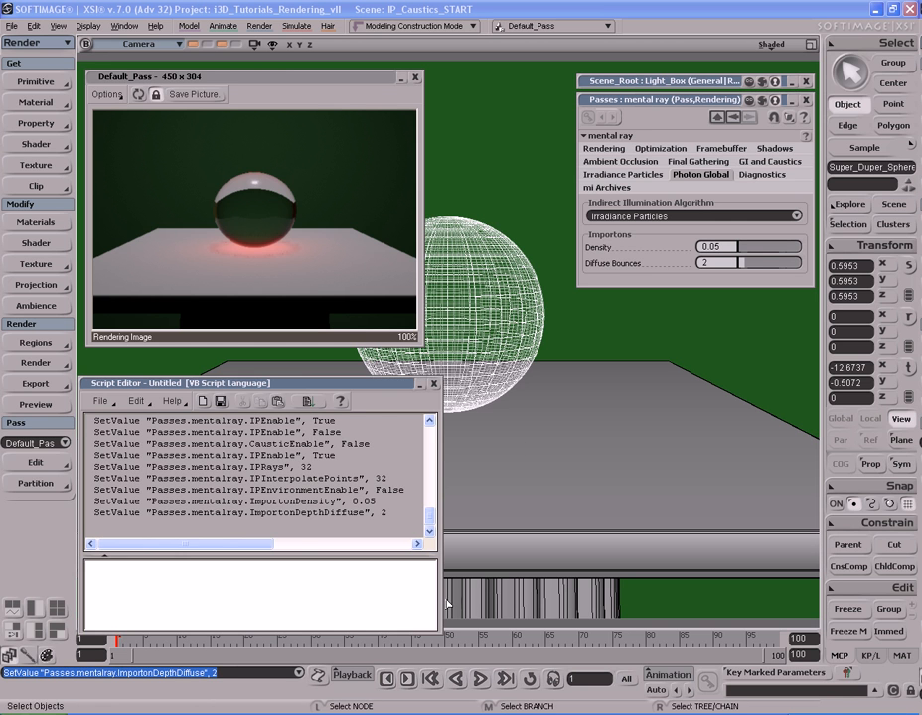
drag(438, 601, 812, 601)
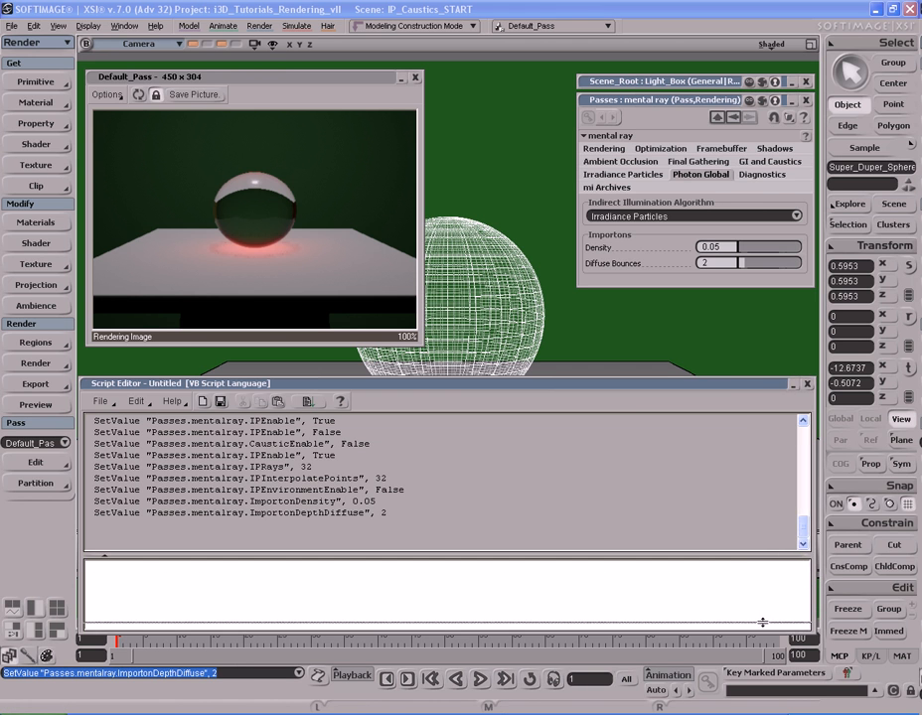
drag(759, 556, 759, 624)
click(762, 175)
click(599, 240)
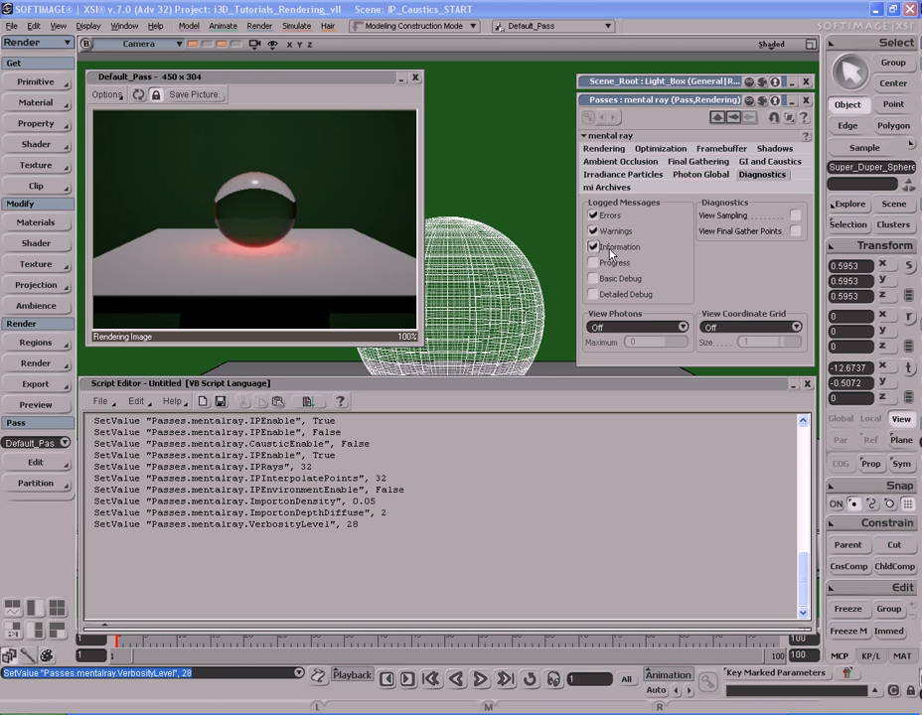
Clear the script history, re-render the preview, and highlight the number of irradiance particles in the log
click(700, 175)
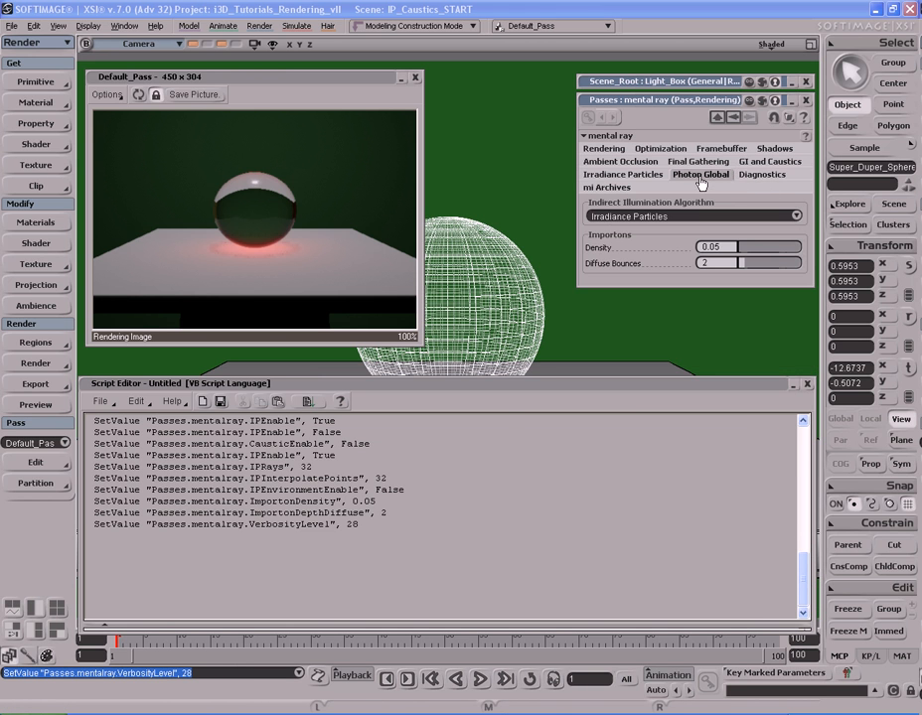
right_click(422, 470)
click(442, 482)
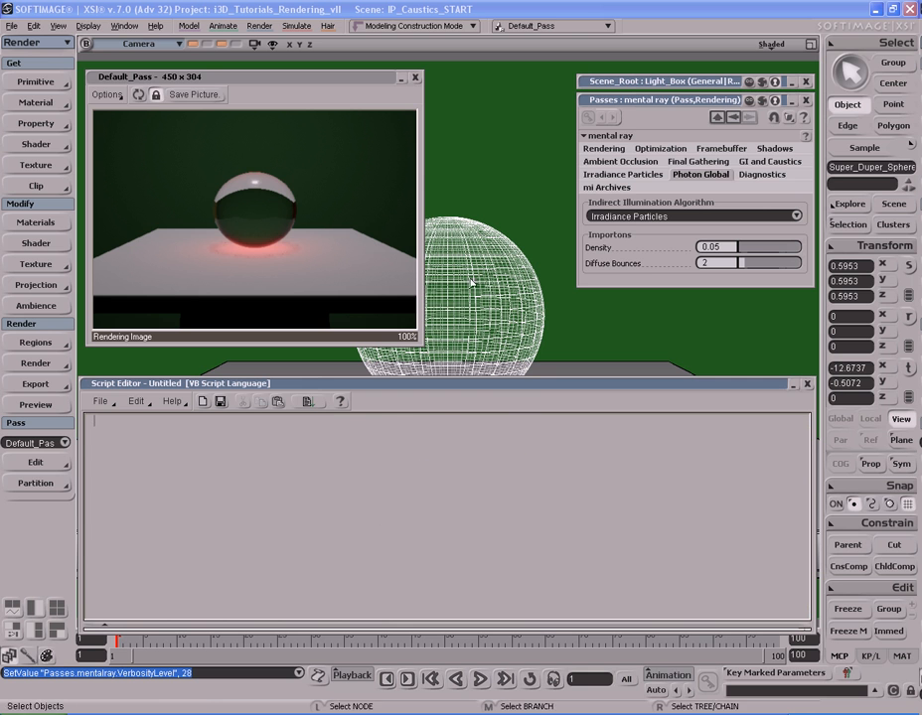
click(138, 94)
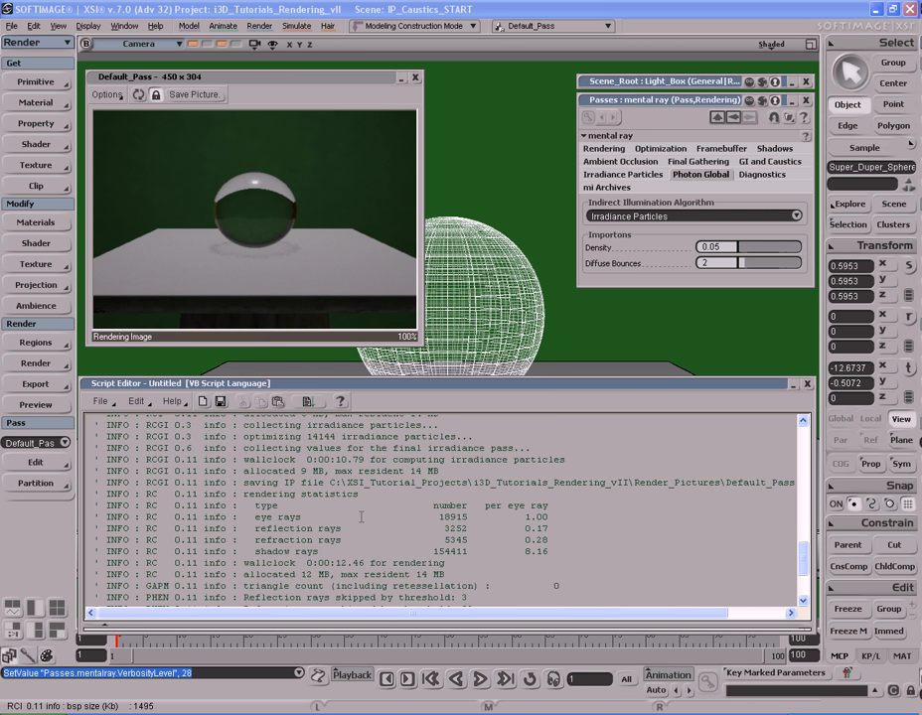
scroll(360, 516, up, 1)
double_click(323, 471)
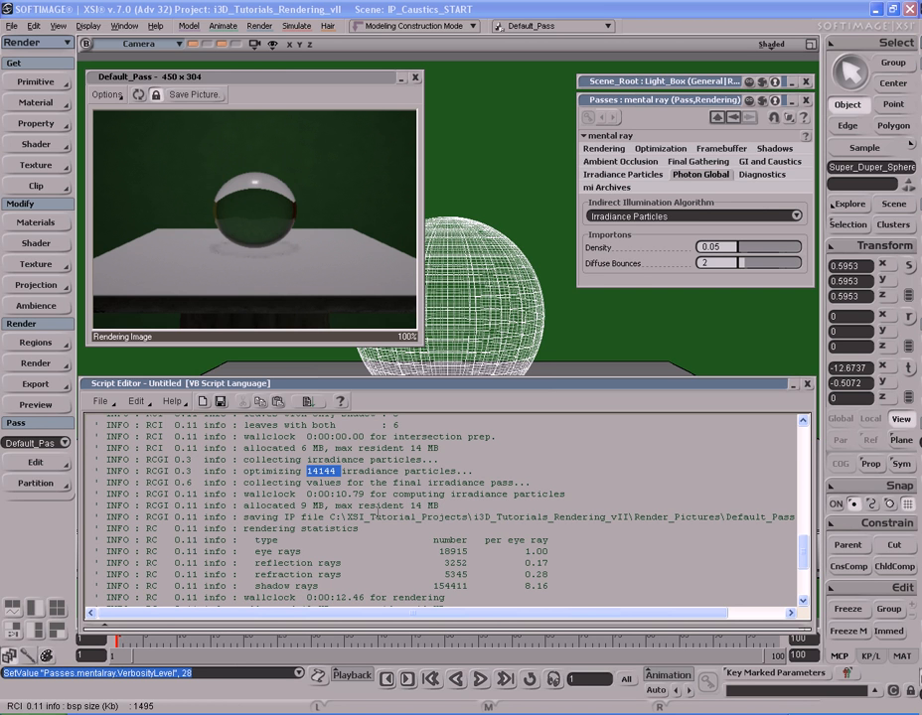
Set the importon density to 0.1 and re-render the preview with a cleared script history
click(728, 246)
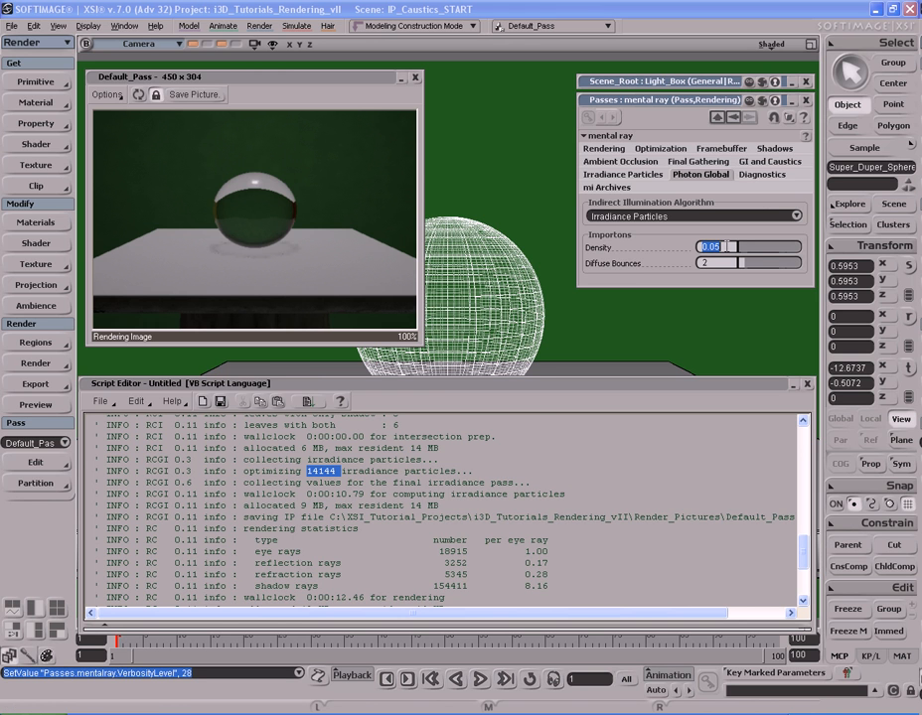
text(0.1)
key(Return)
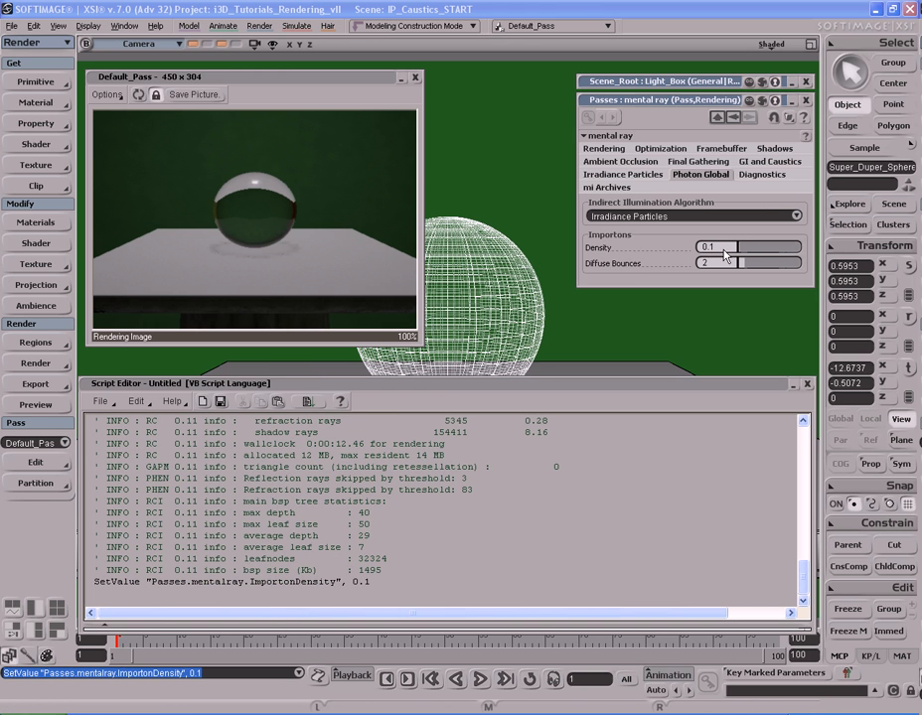
right_click(421, 506)
click(463, 521)
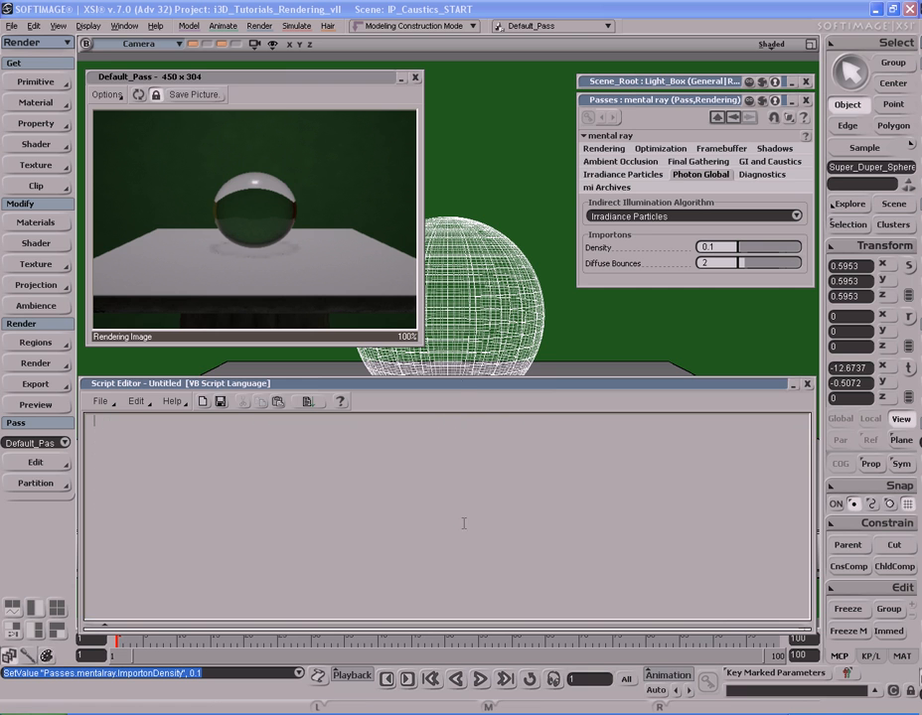
click(140, 94)
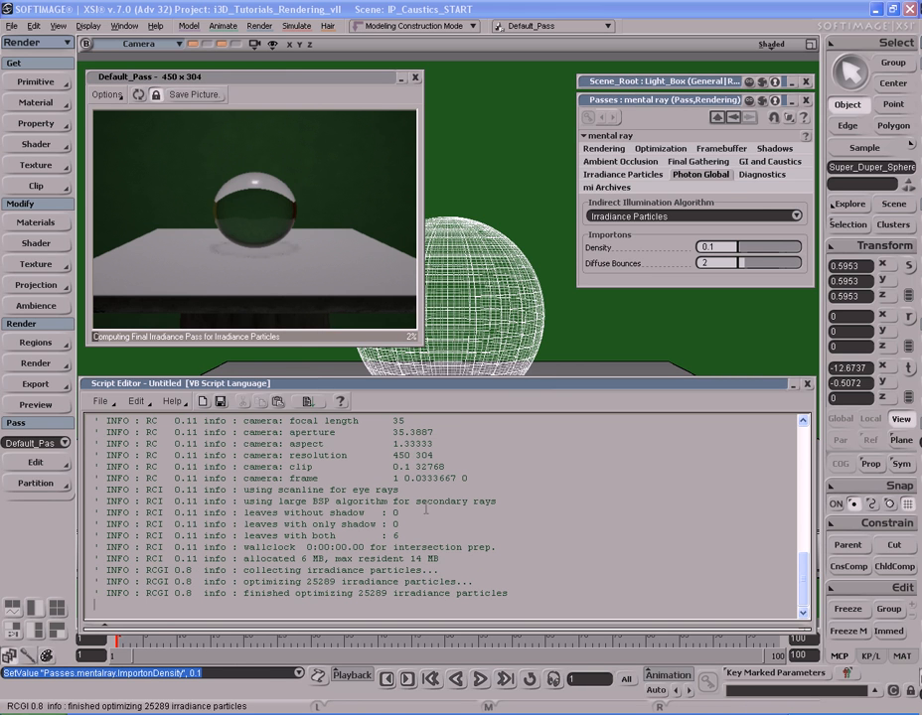
click(321, 583)
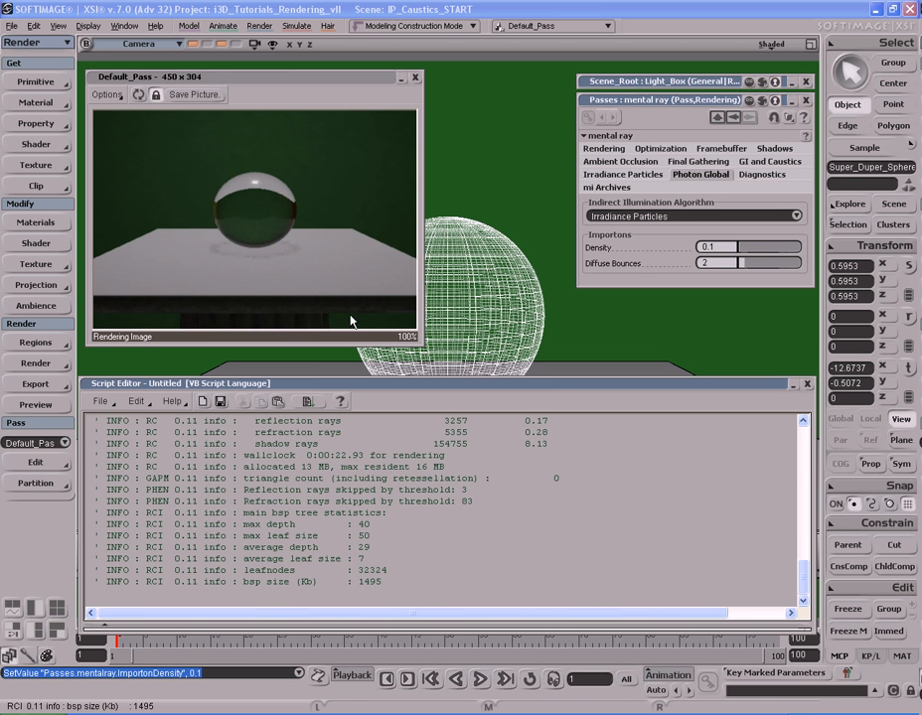
Examine the Indirect Passes accuracy setting of the irradiance particles
click(648, 179)
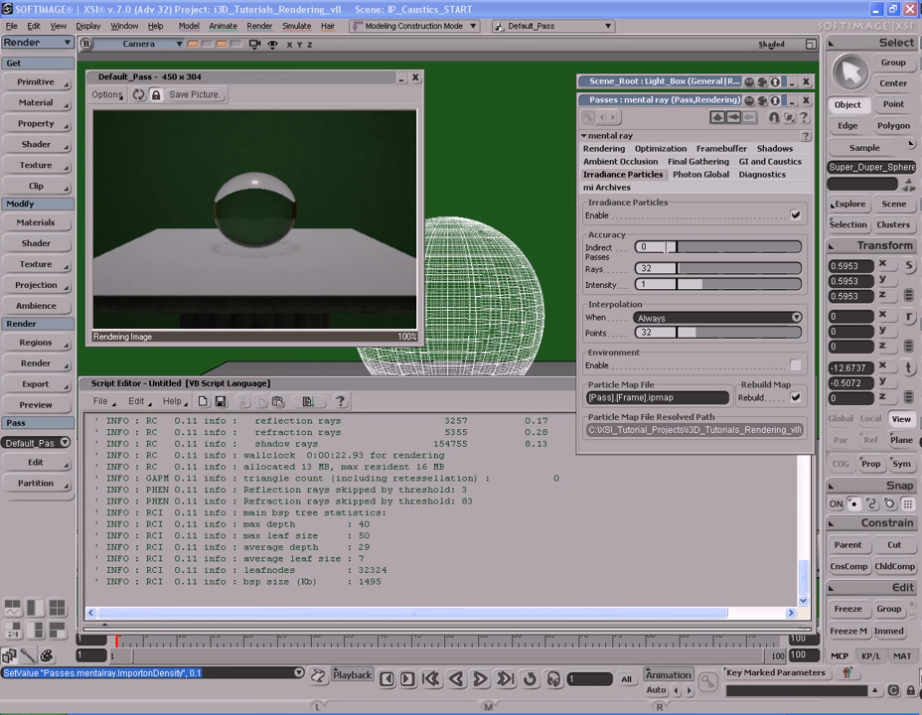
click(667, 247)
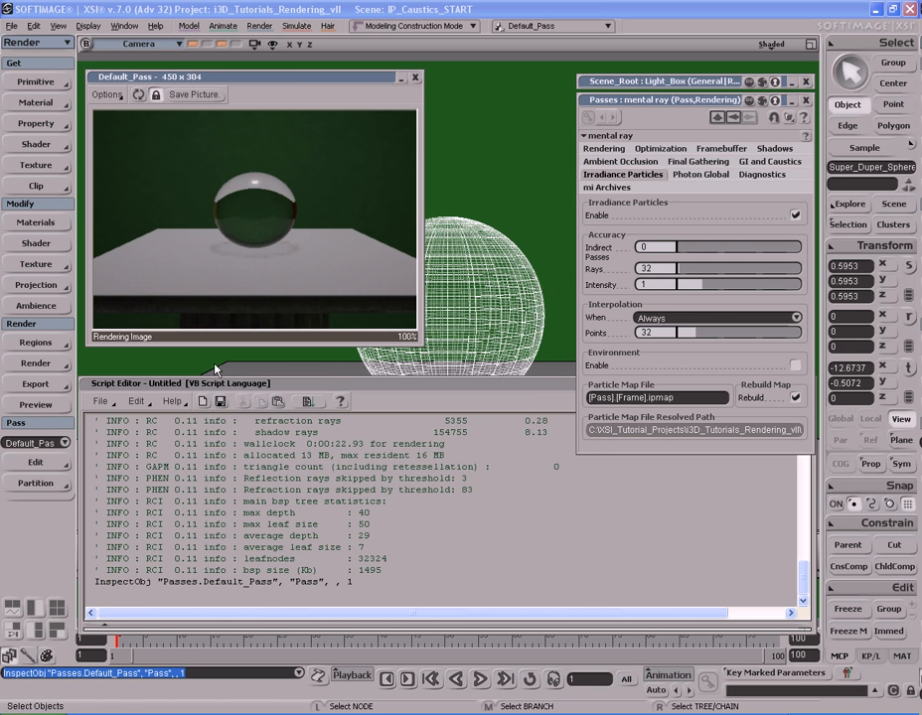
key(8)
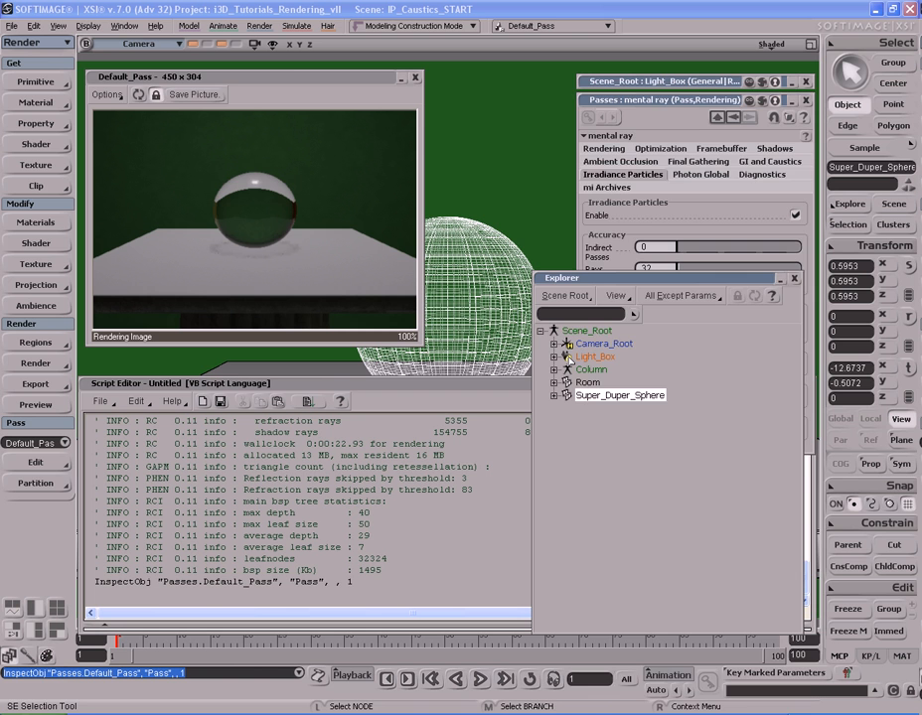
click(567, 357)
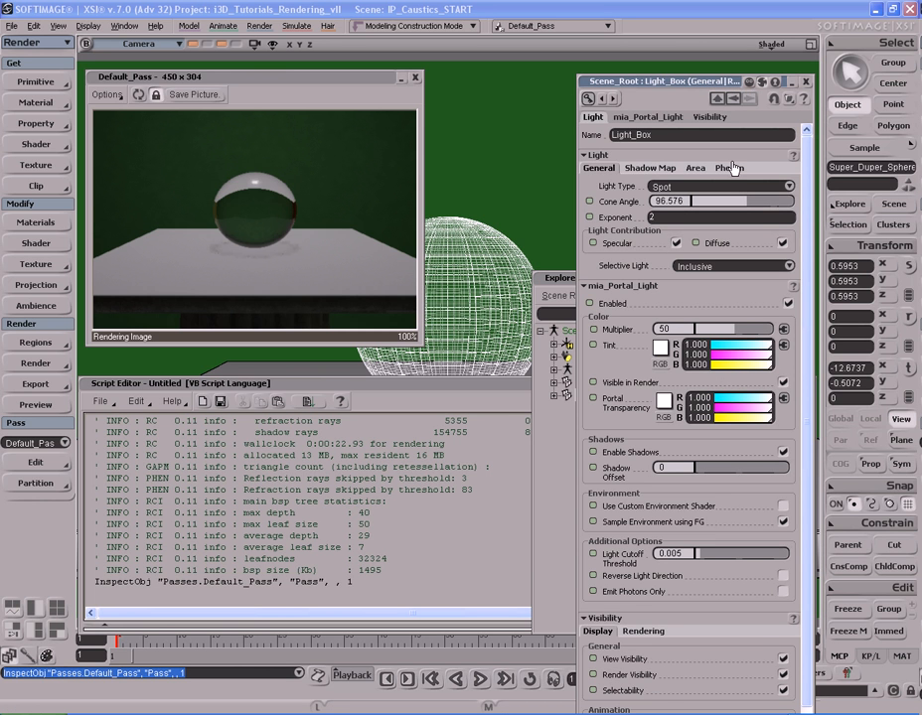
click(806, 83)
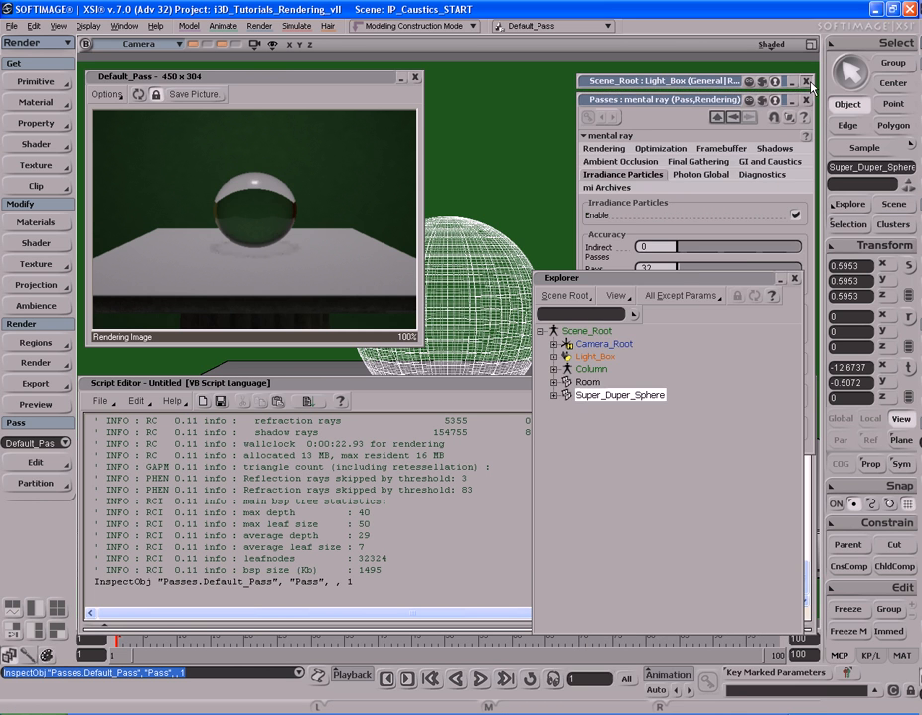
click(796, 279)
Set the Light_Box portal light's multiplier to 100 and re-render the preview
double_click(718, 81)
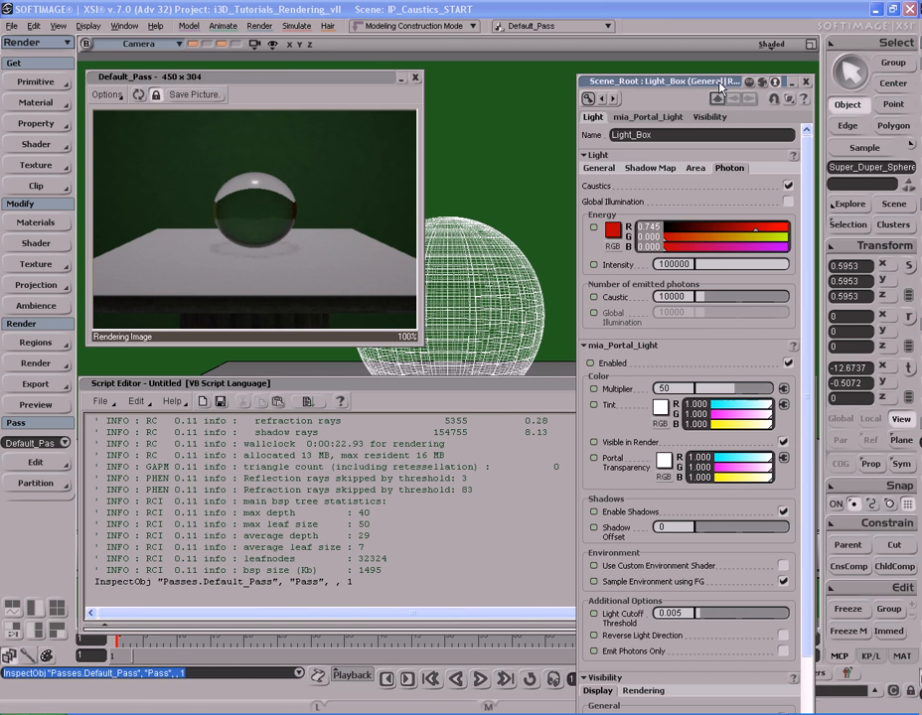
double_click(681, 389)
text(100)
key(Return)
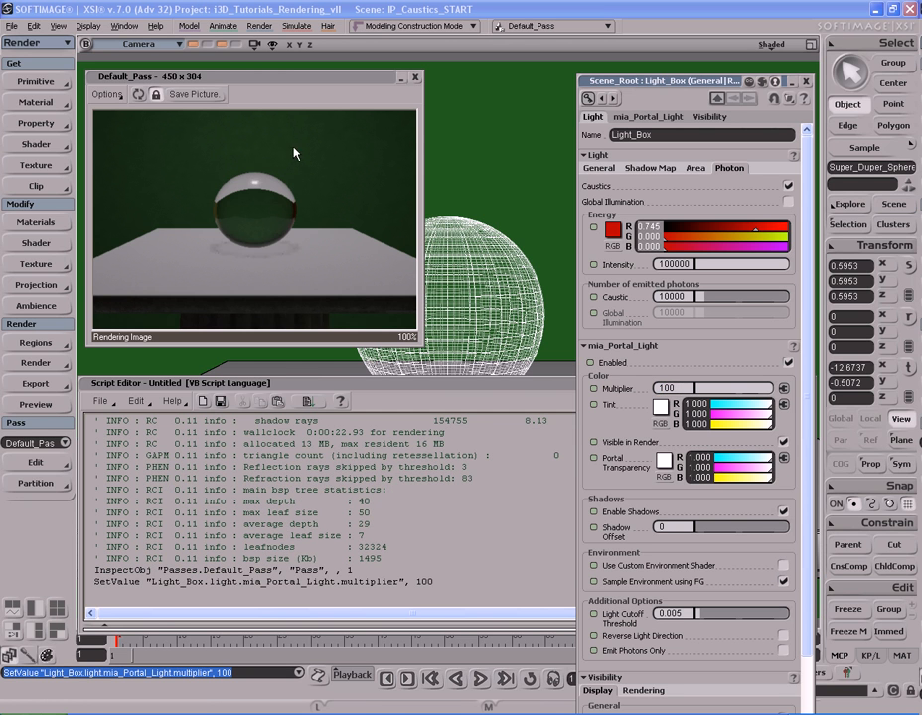
click(139, 95)
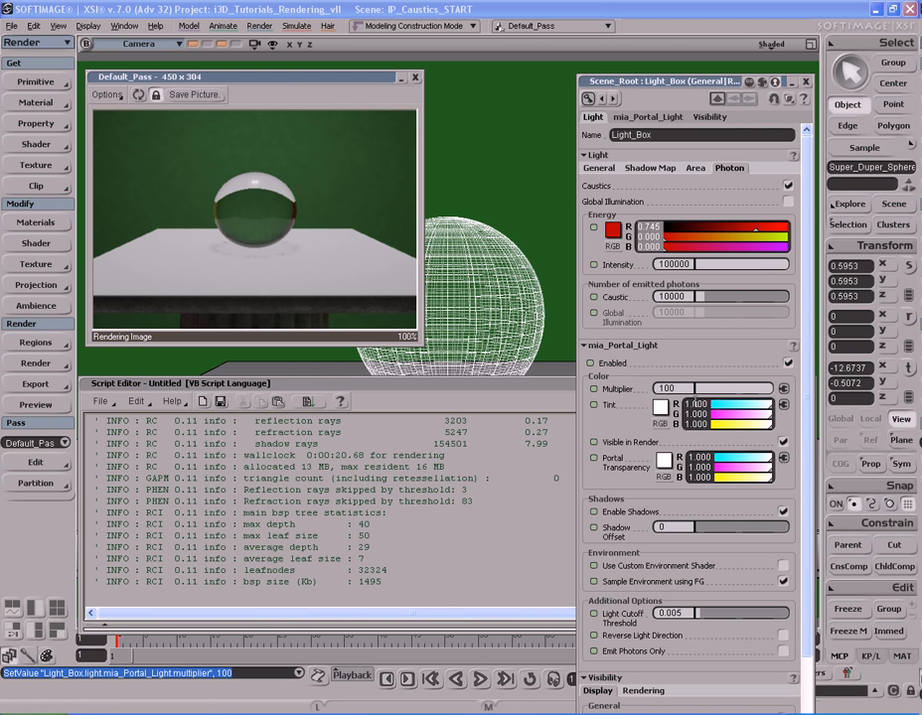
click(691, 389)
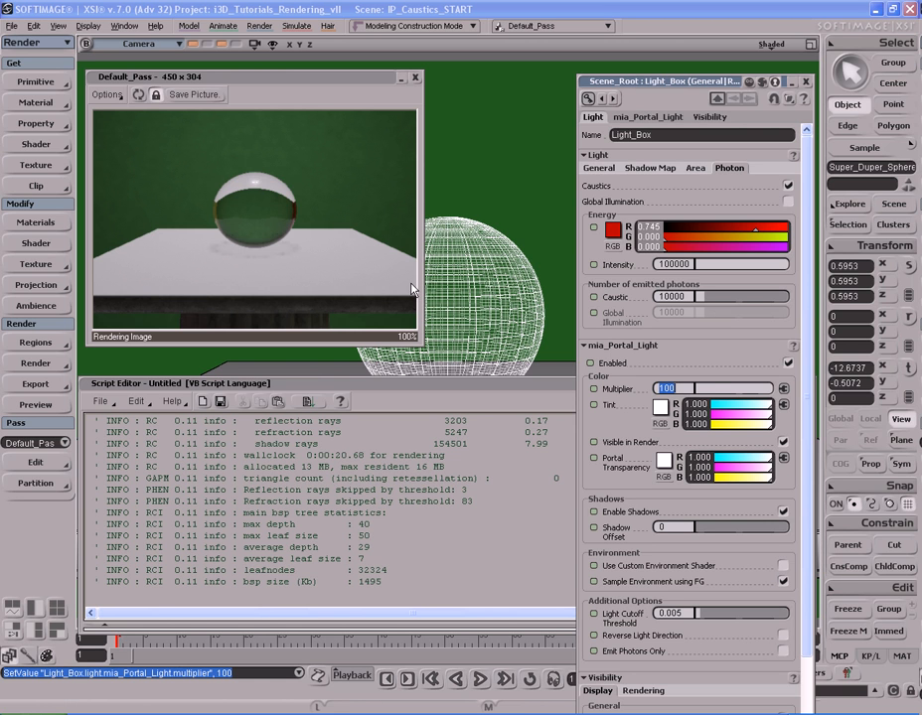
Collapse the Light_Box properties and set the irradiance particle rays to 200
double_click(728, 84)
click(656, 269)
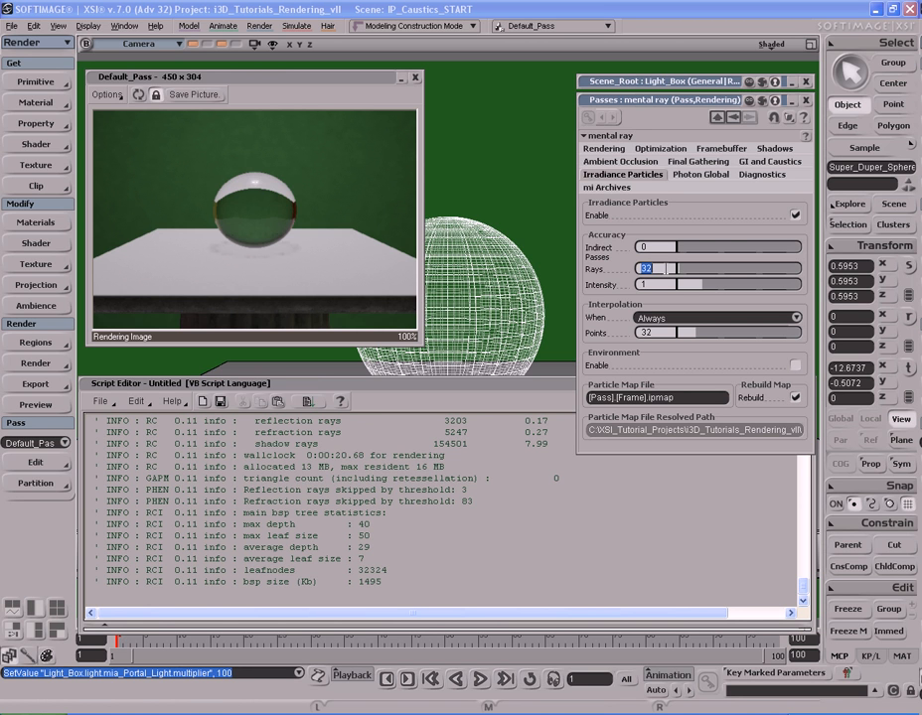
text(200)
key(Return)
Compare the irradiance particle and importon settings, and raise the importon diffuse bounces to 4
click(683, 175)
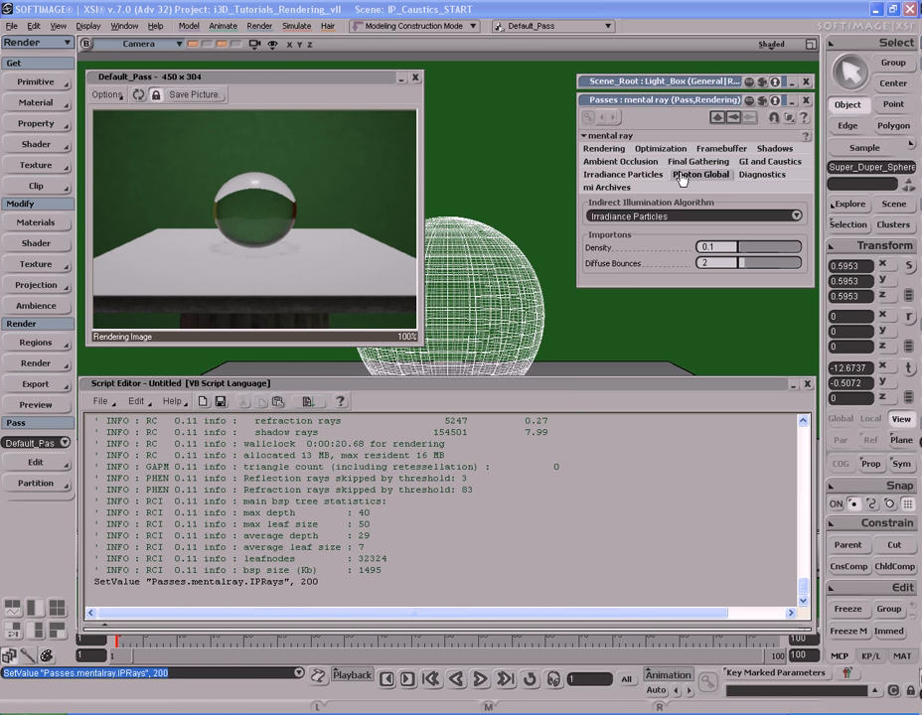
click(646, 175)
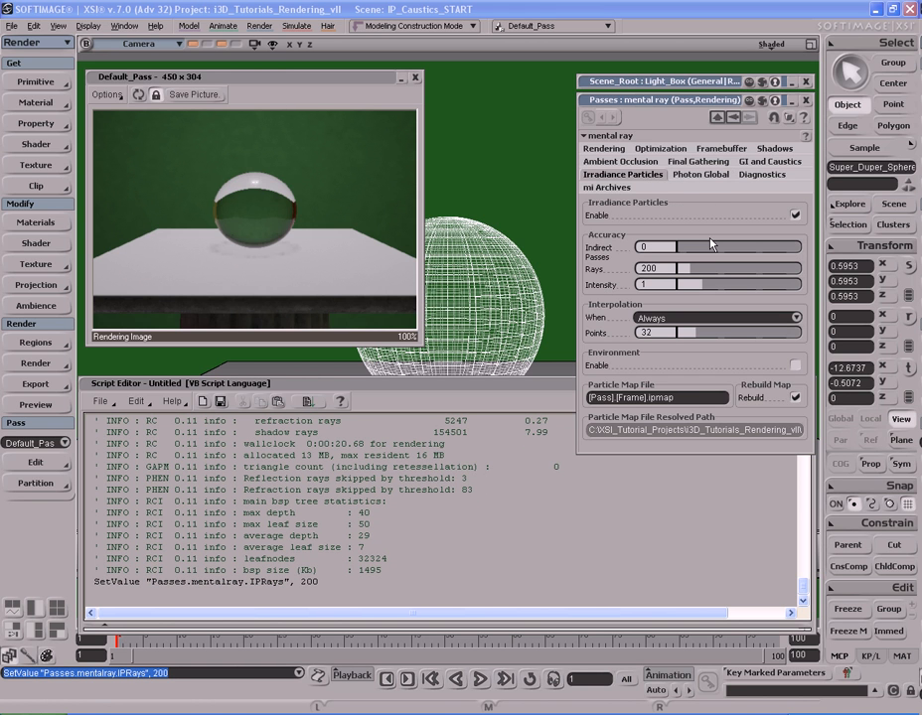
click(701, 175)
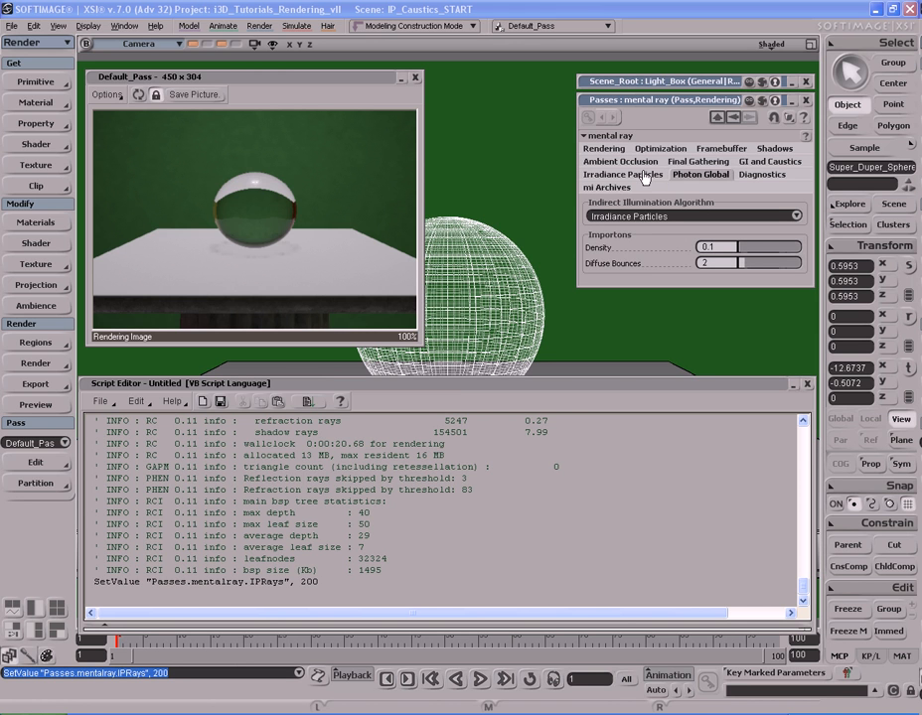
click(644, 176)
click(698, 176)
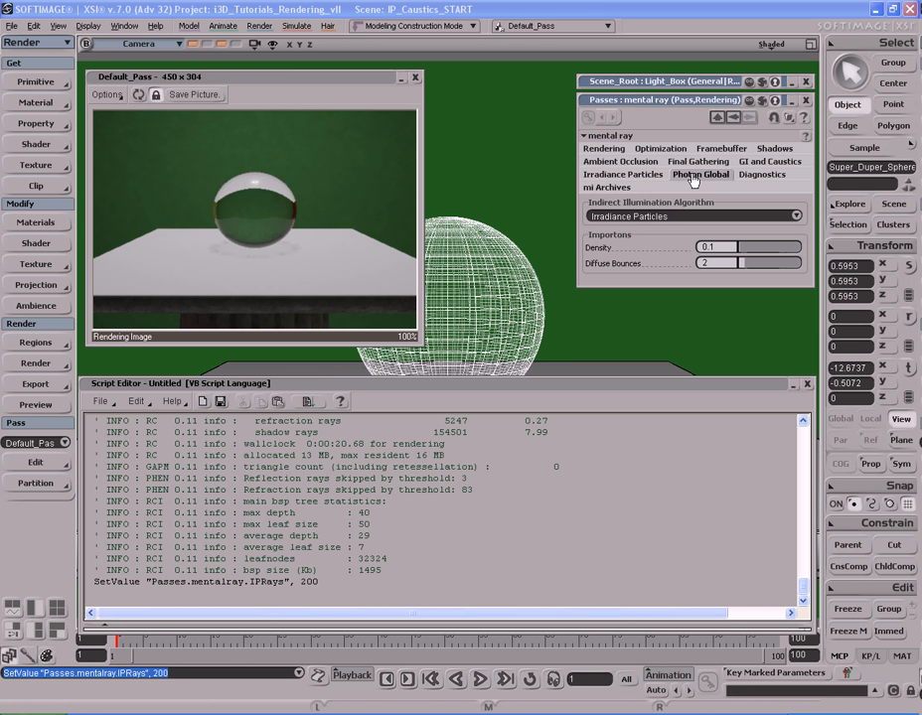
click(745, 269)
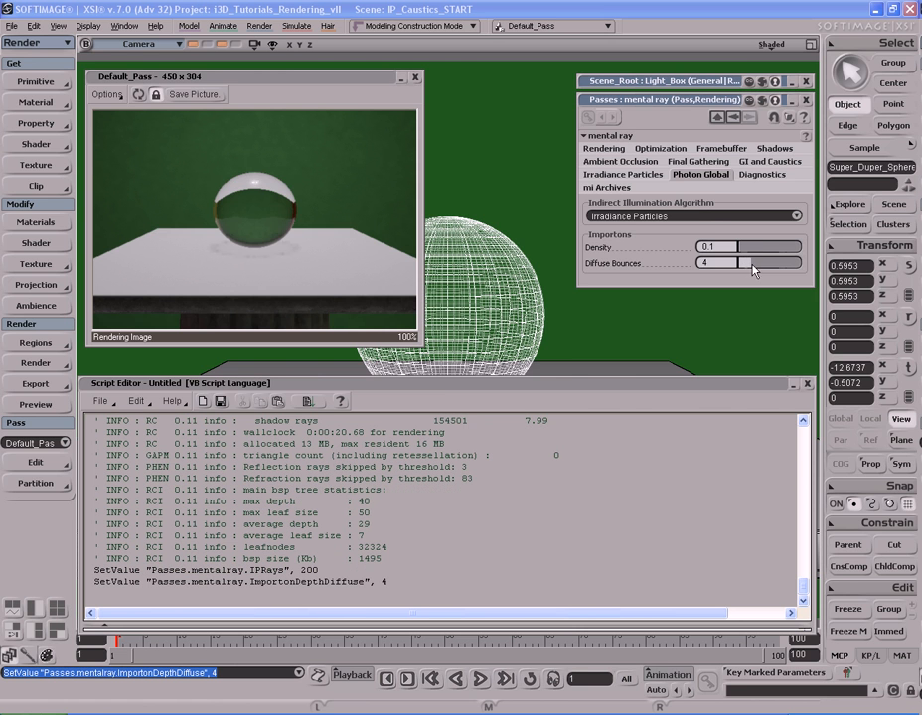
Re-render the preview with the updated irradiance particle settings and check the wallclock rendering time in the script log
click(597, 176)
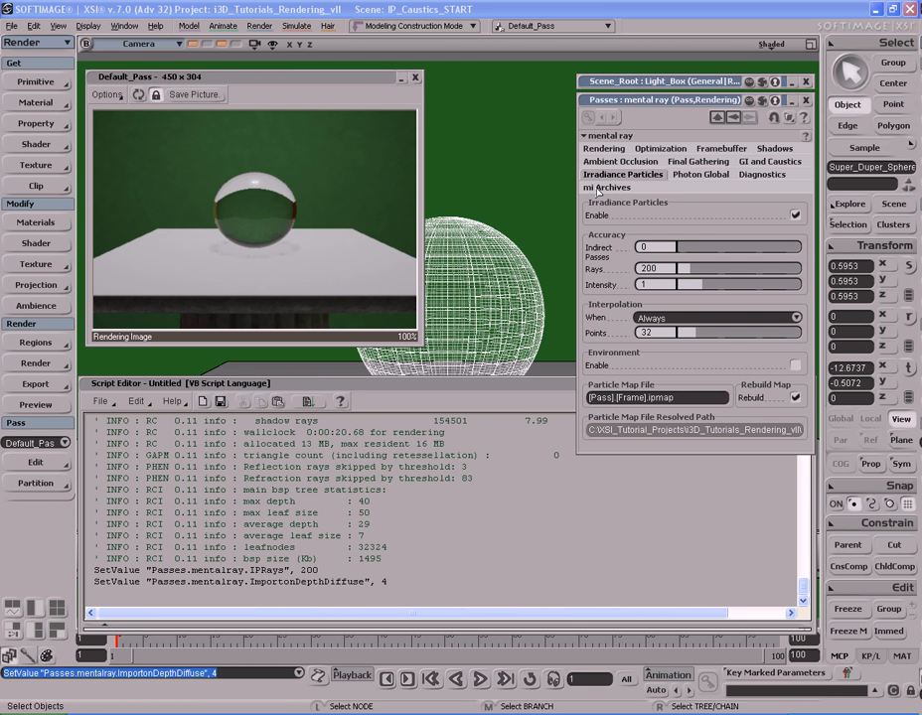
click(138, 95)
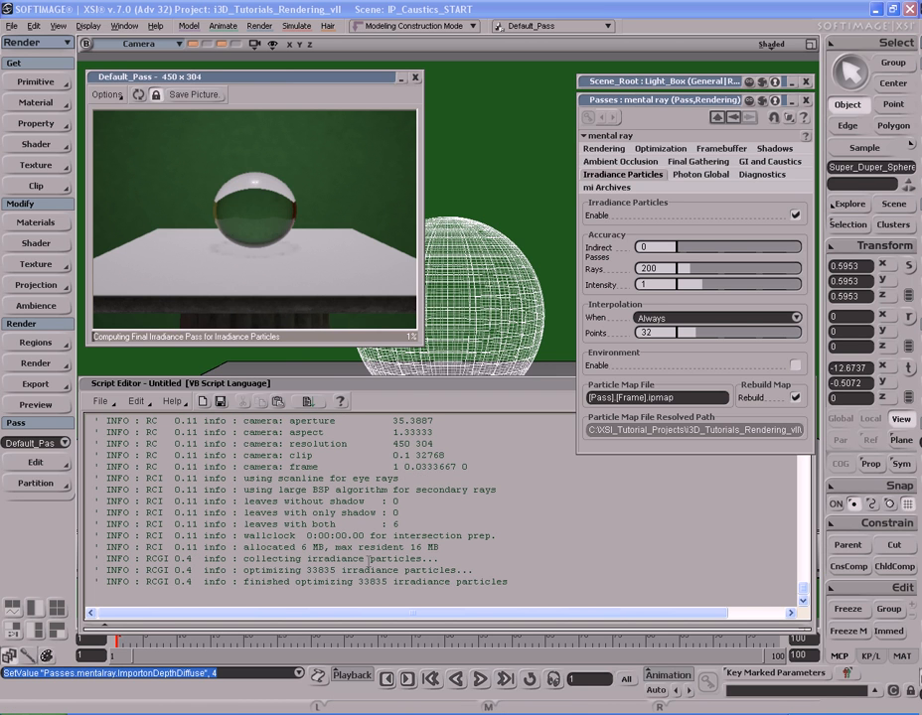
click(305, 573)
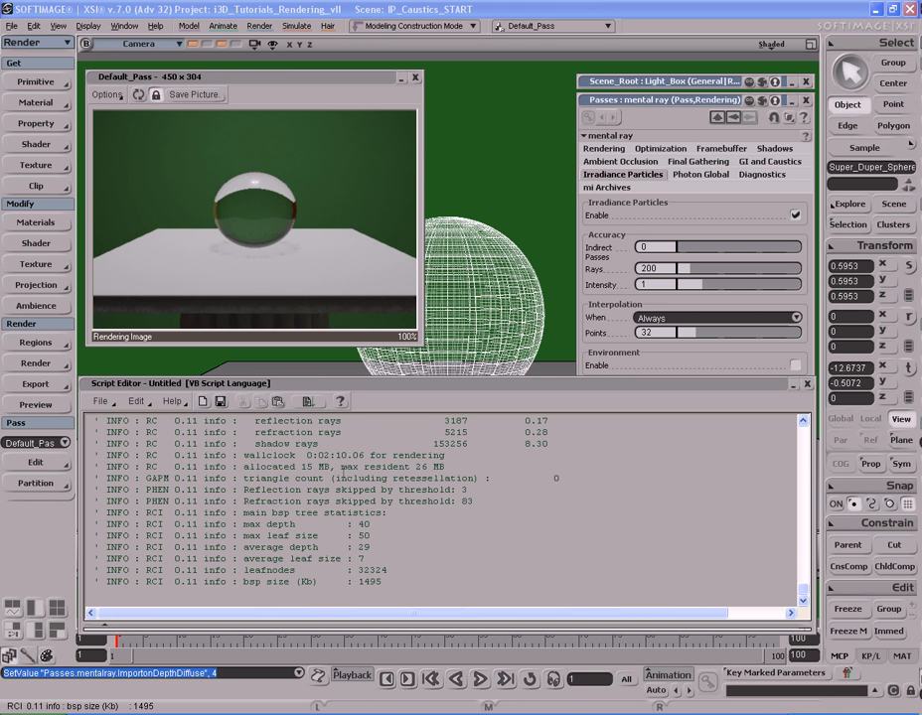
triple_click(327, 456)
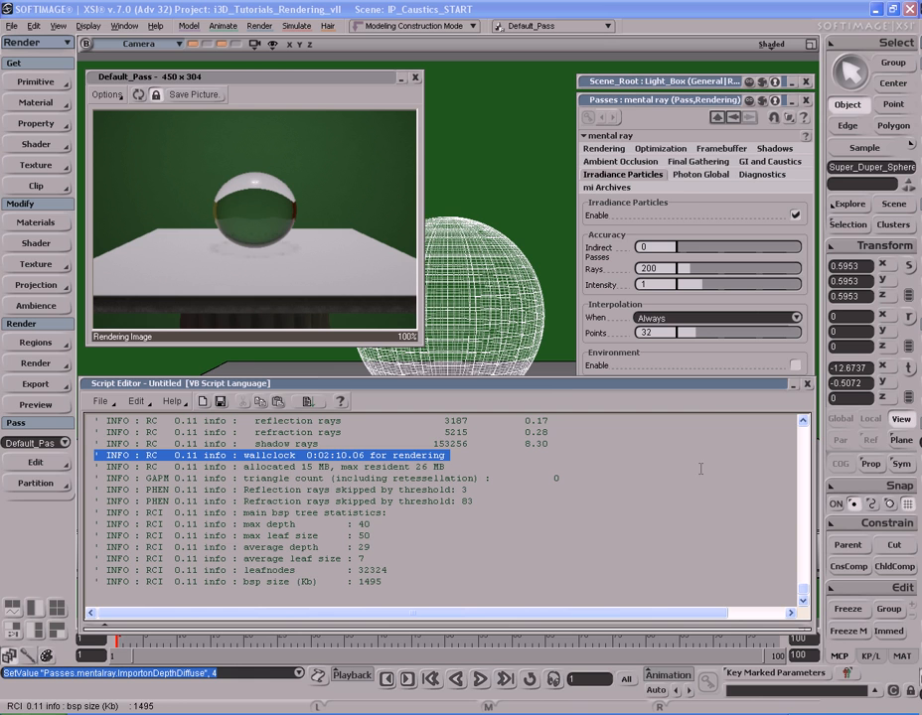
Re-render the preview with irradiance particle map rebuilding turned off and photon caustics enabled
click(693, 103)
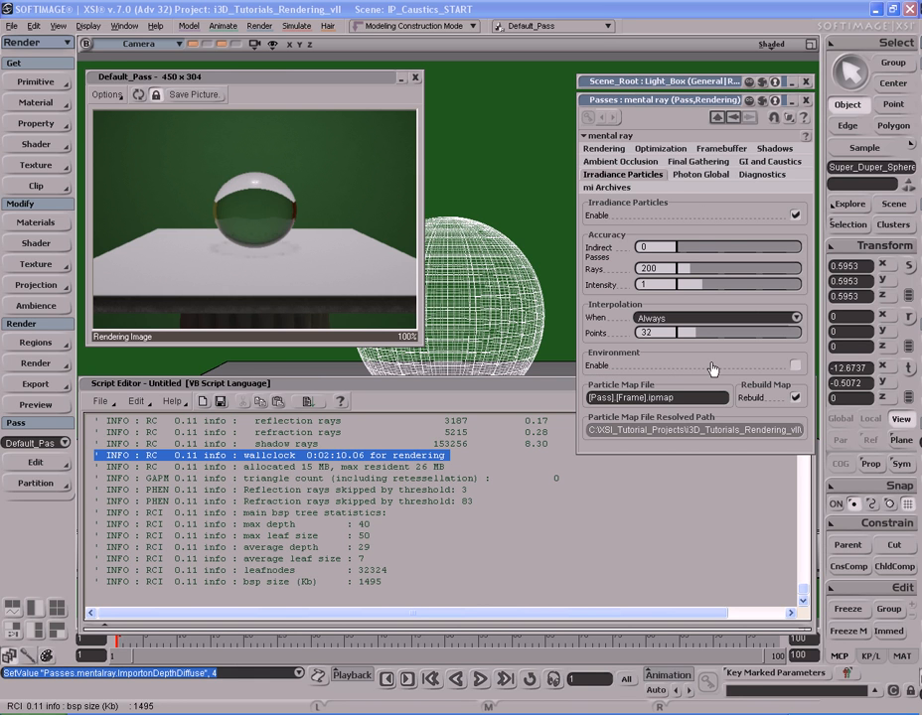
click(795, 398)
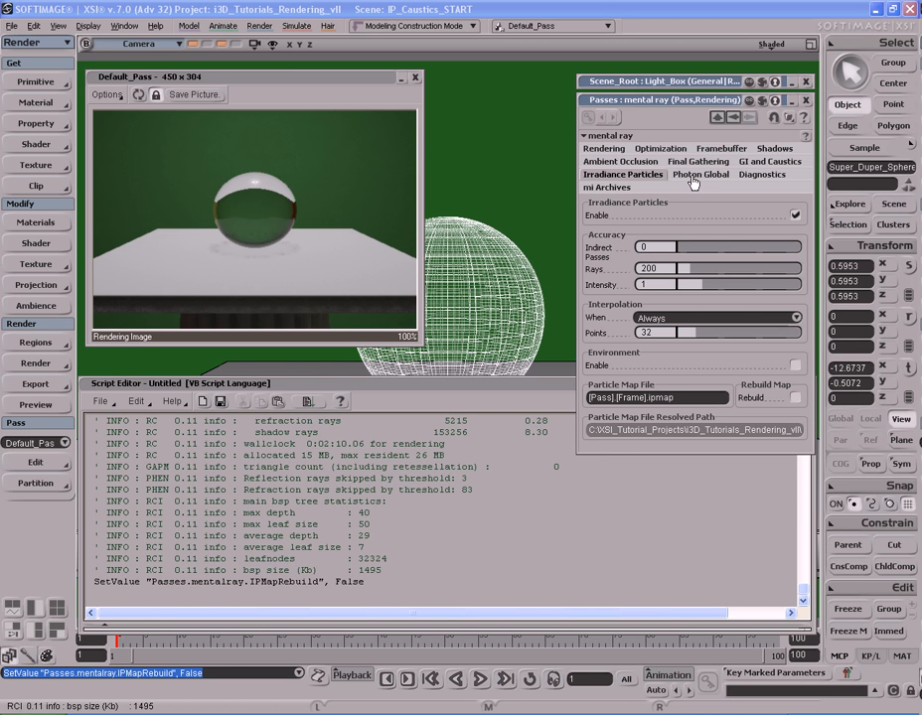
click(767, 162)
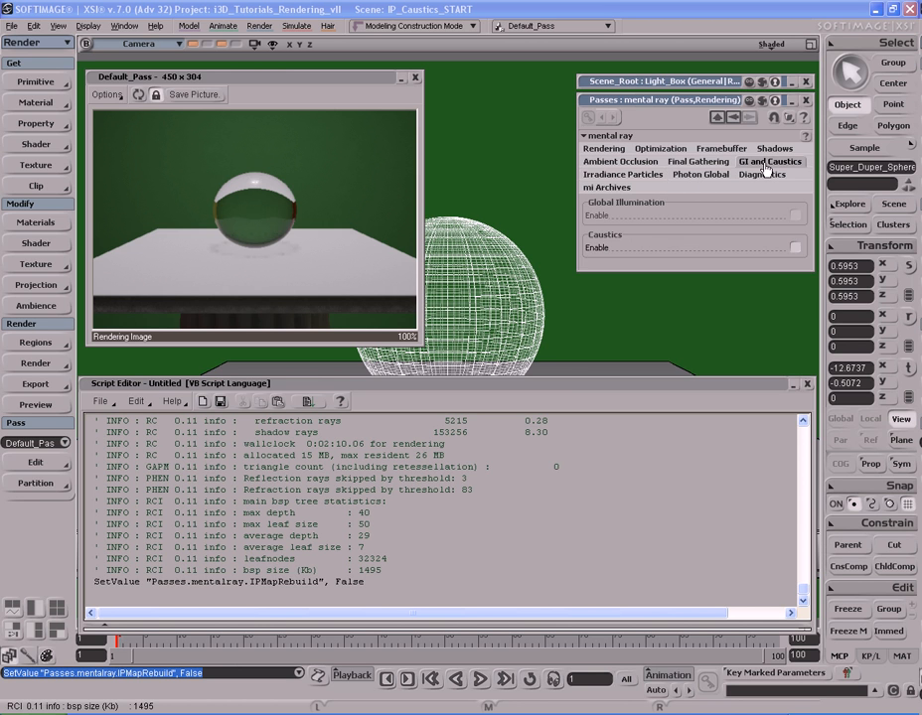
click(795, 247)
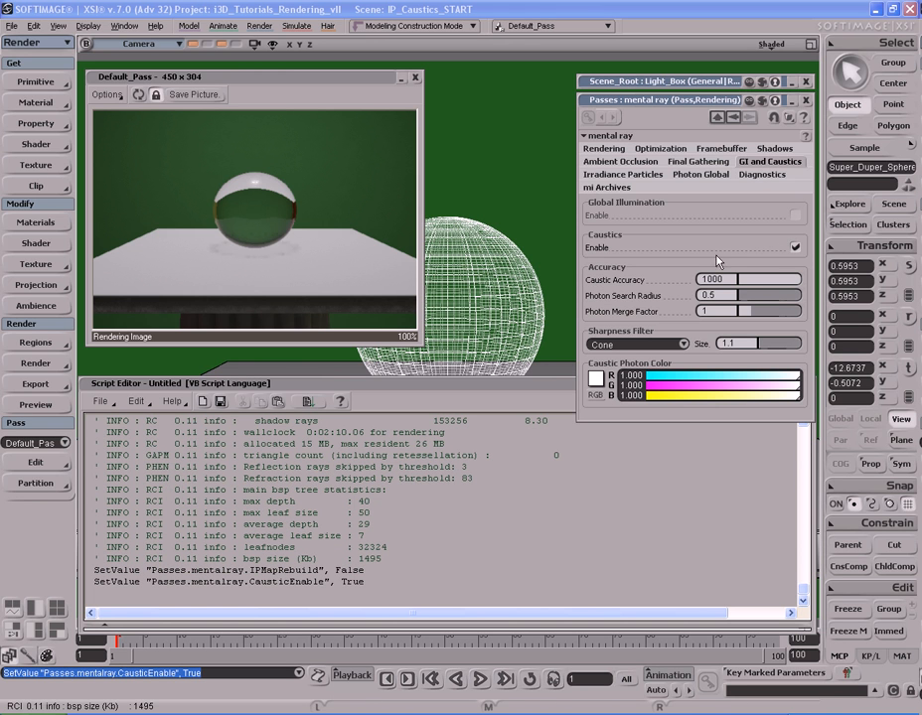
click(138, 94)
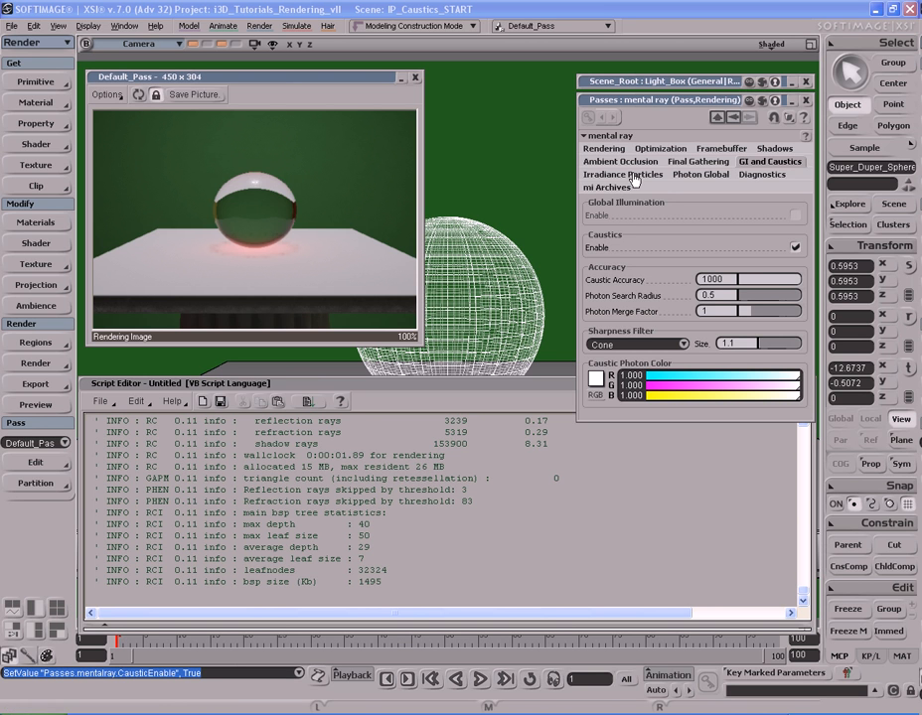
Review the Light_Box light's photon energy and emission settings, and close its property editor
click(695, 84)
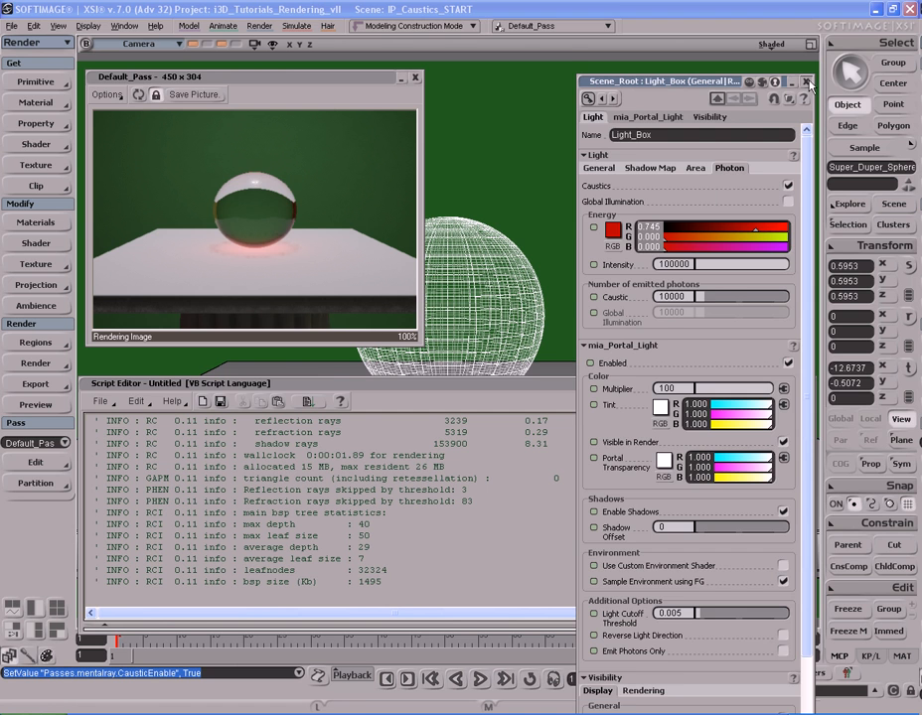
click(717, 189)
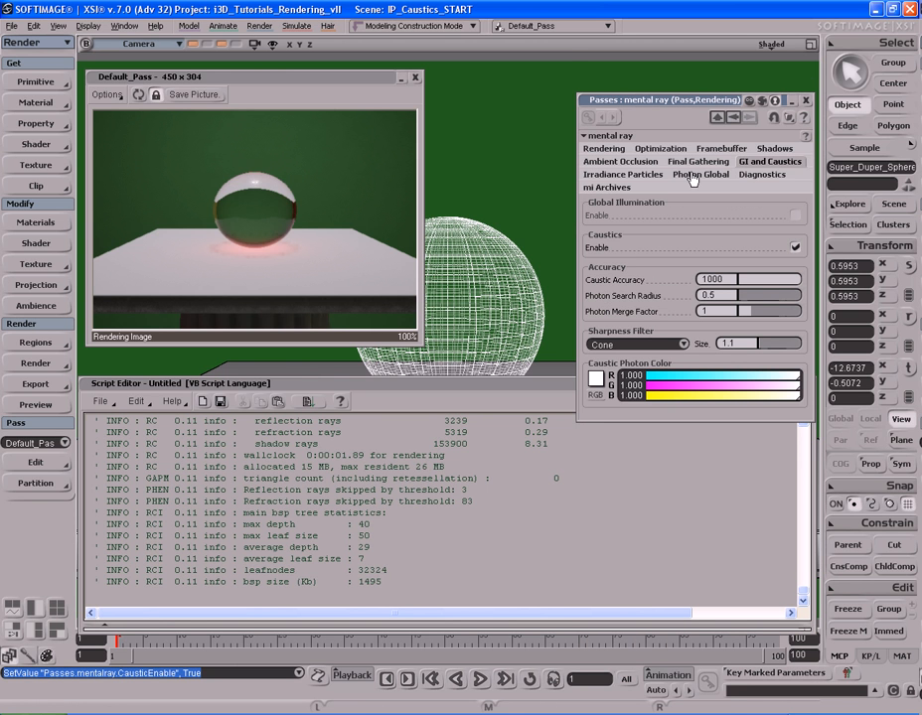